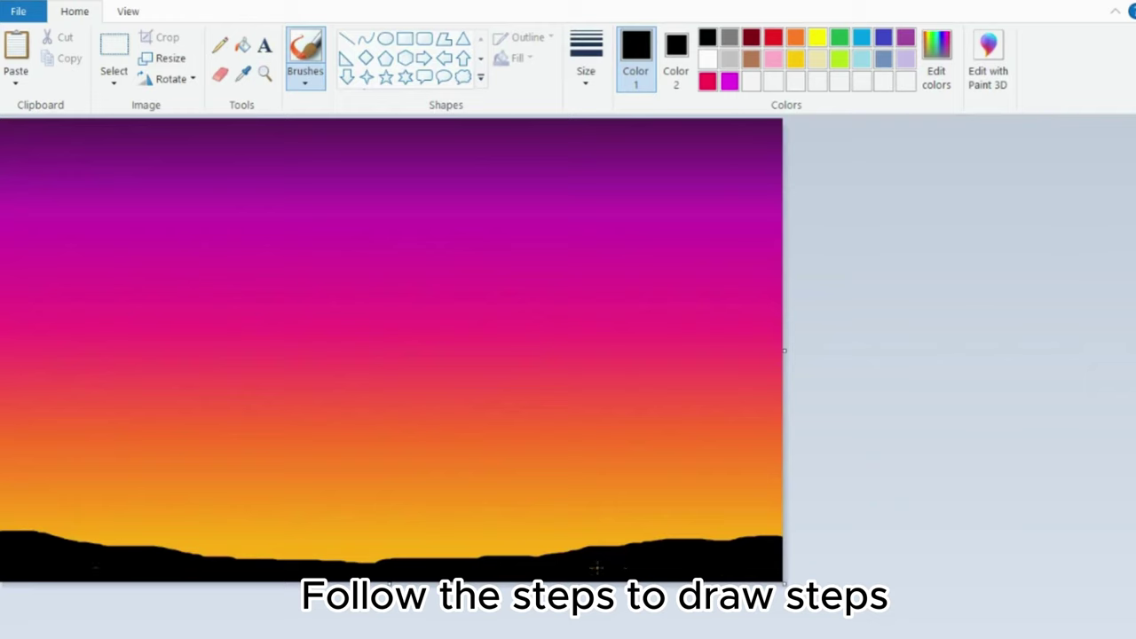
Brush extra black bumps along the ground silhouette to make its hills more uneven, raising the right side most.
{"action": "left_click_drag", "start_coordinate": [494, 565], "coordinate": [344, 569]}
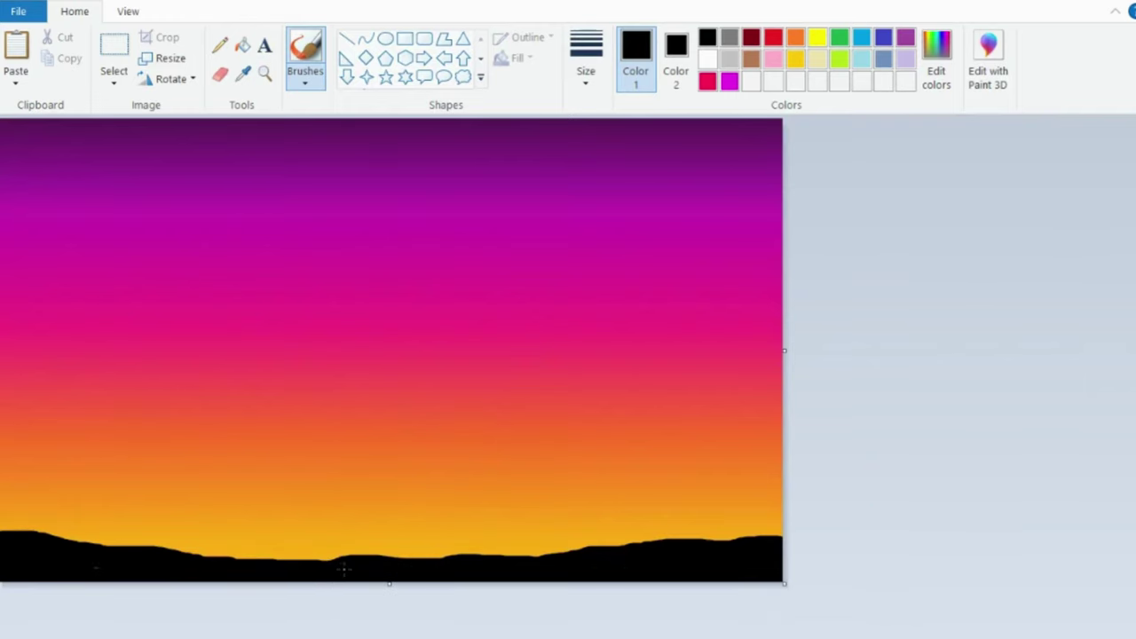
{"action": "left_click_drag", "start_coordinate": [269, 565], "coordinate": [198, 560]}
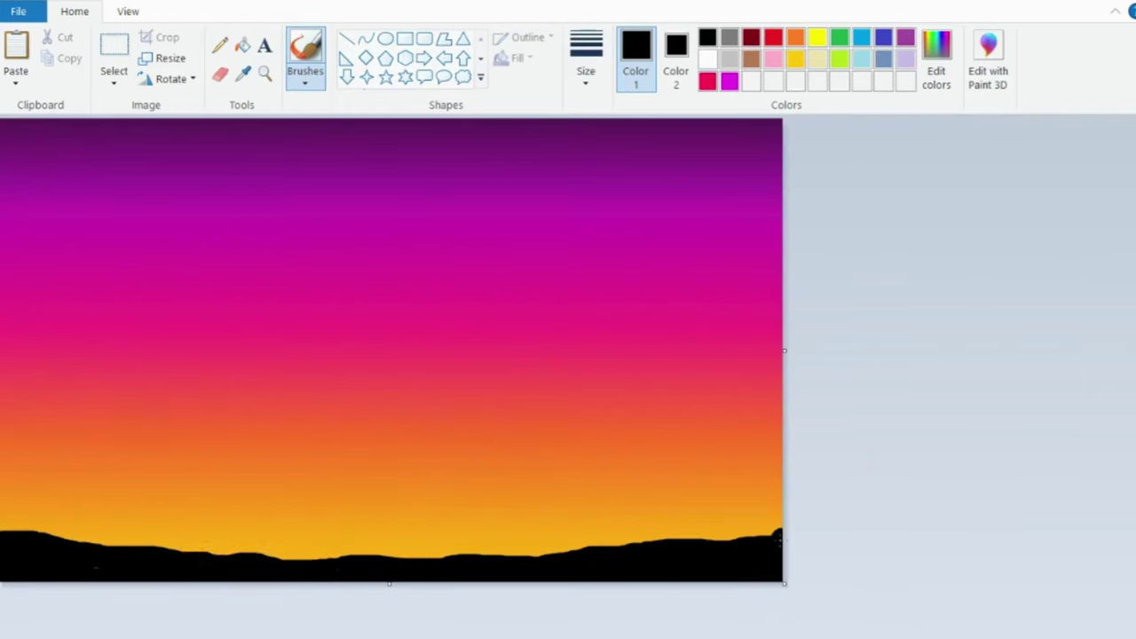
{"action": "mouse_move", "coordinate": [778, 539]}
{"action": "left_mouse_down"}
{"action": "mouse_move", "coordinate": [676, 554]}
{"action": "mouse_move", "coordinate": [626, 543]}
{"action": "mouse_move", "coordinate": [540, 560]}
{"action": "left_mouse_up"}
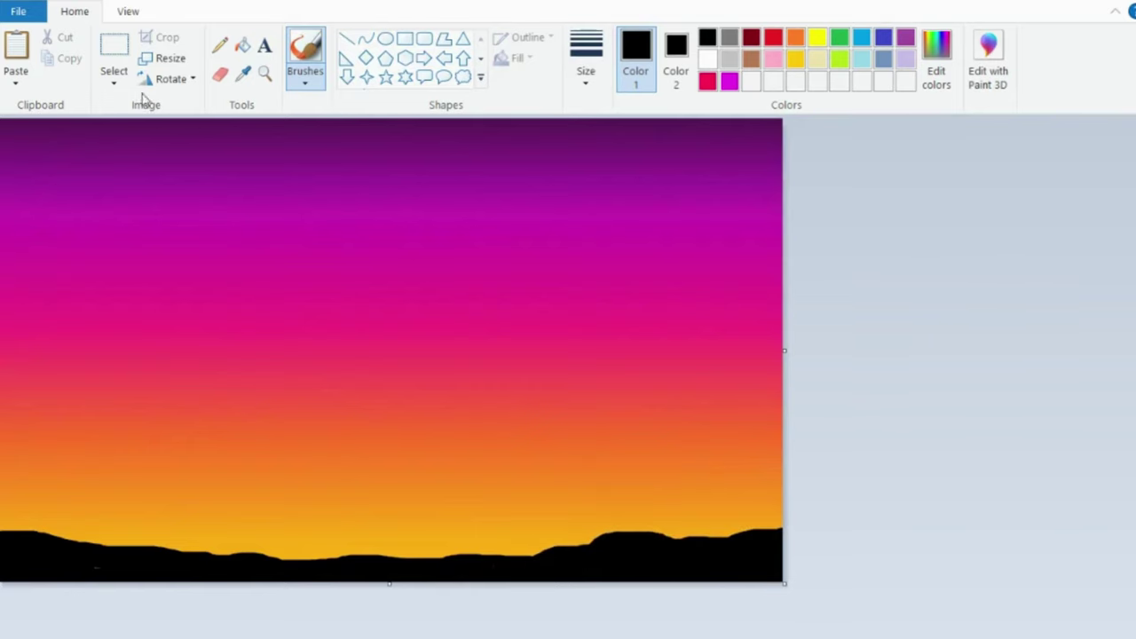
Paint a black tree at the left with a textured brush, giving it a thick leaning trunk and three main limbs.
{"action": "left_click", "coordinate": [304, 76]}
{"action": "left_click", "coordinate": [308, 194]}
{"action": "mouse_move", "coordinate": [56, 221]}
{"action": "left_mouse_down"}
{"action": "mouse_move", "coordinate": [122, 334]}
{"action": "mouse_move", "coordinate": [118, 408]}
{"action": "mouse_move", "coordinate": [93, 494]}
{"action": "mouse_move", "coordinate": [58, 537]}
{"action": "left_mouse_up"}
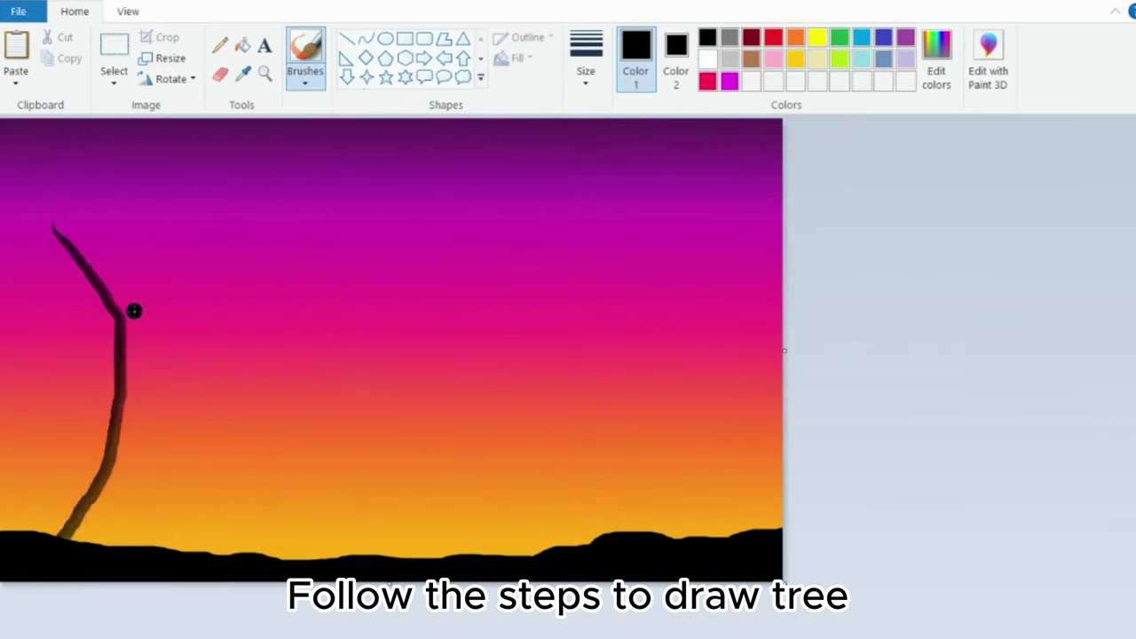
{"action": "mouse_move", "coordinate": [10, 172]}
{"action": "left_mouse_down"}
{"action": "mouse_move", "coordinate": [71, 240]}
{"action": "mouse_move", "coordinate": [120, 329]}
{"action": "left_mouse_up"}
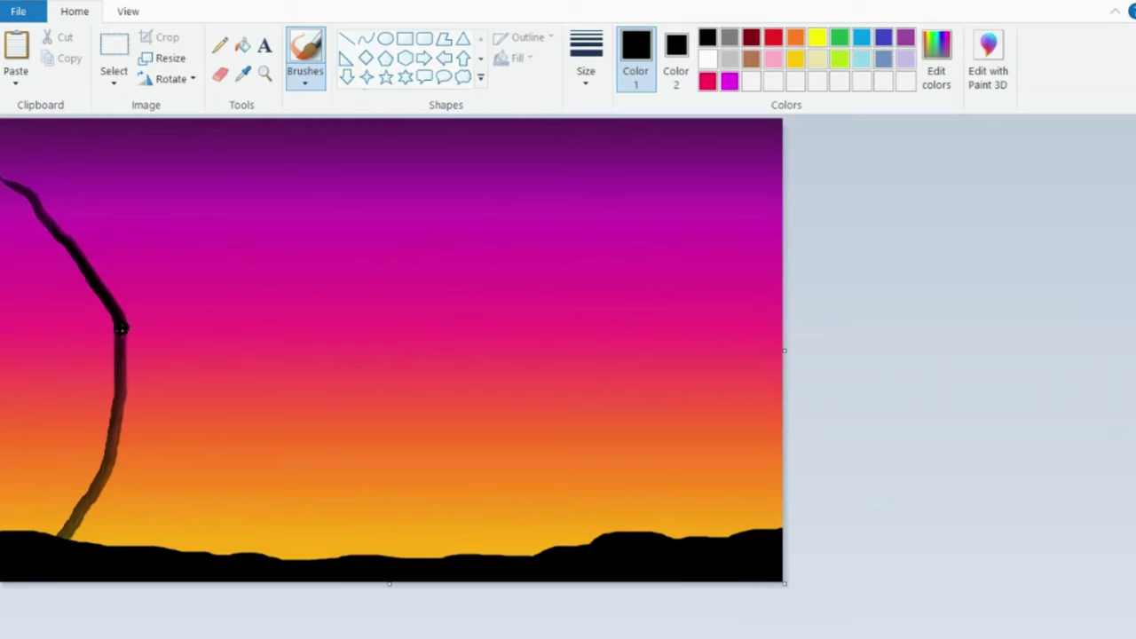
{"action": "mouse_move", "coordinate": [152, 126]}
{"action": "left_mouse_down"}
{"action": "mouse_move", "coordinate": [123, 282]}
{"action": "mouse_move", "coordinate": [116, 402]}
{"action": "mouse_move", "coordinate": [60, 540]}
{"action": "left_mouse_up"}
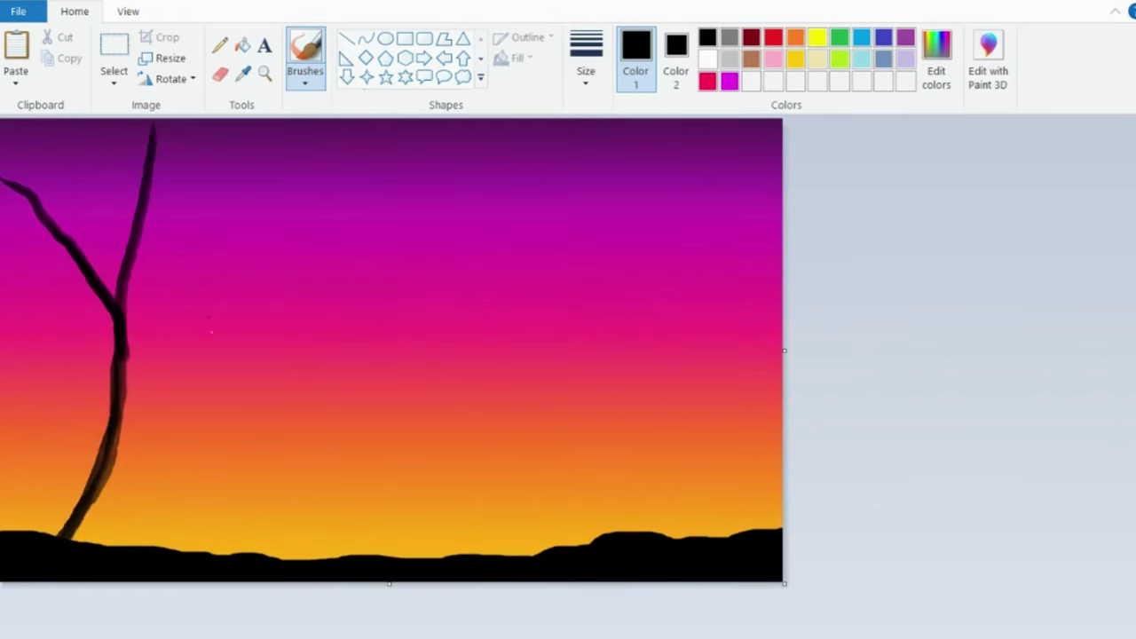
{"action": "mouse_move", "coordinate": [315, 289]}
{"action": "left_mouse_down"}
{"action": "mouse_move", "coordinate": [179, 359]}
{"action": "mouse_move", "coordinate": [70, 548]}
{"action": "mouse_move", "coordinate": [143, 403]}
{"action": "mouse_move", "coordinate": [89, 521]}
{"action": "mouse_move", "coordinate": [132, 416]}
{"action": "mouse_move", "coordinate": [284, 290]}
{"action": "mouse_move", "coordinate": [316, 285]}
{"action": "mouse_move", "coordinate": [184, 351]}
{"action": "mouse_move", "coordinate": [147, 417]}
{"action": "left_mouse_up"}
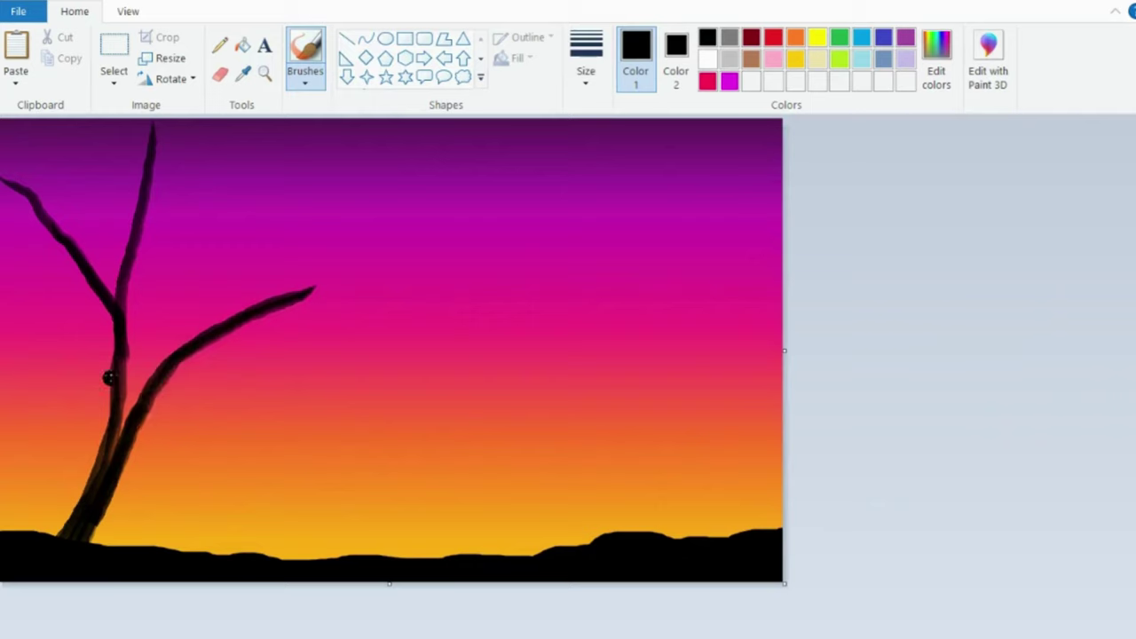
{"action": "left_click_drag", "start_coordinate": [125, 355], "coordinate": [112, 467]}
{"action": "mouse_move", "coordinate": [125, 279]}
{"action": "left_mouse_down"}
{"action": "mouse_move", "coordinate": [132, 380]}
{"action": "mouse_move", "coordinate": [120, 442]}
{"action": "mouse_move", "coordinate": [69, 537]}
{"action": "left_mouse_up"}
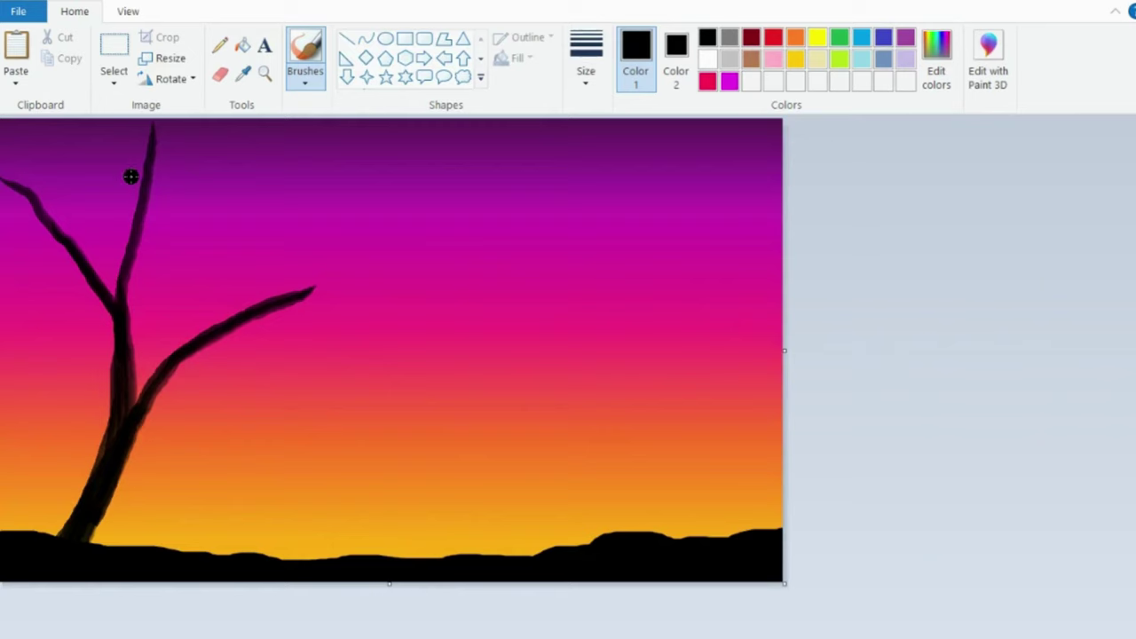
Paint thin black branches on both sides of the tree's middle limb near the upper edge of the picture.
{"action": "left_click_drag", "start_coordinate": [101, 126], "coordinate": [133, 240]}
{"action": "left_click_drag", "start_coordinate": [69, 153], "coordinate": [122, 169]}
{"action": "left_click_drag", "start_coordinate": [203, 120], "coordinate": [155, 182]}
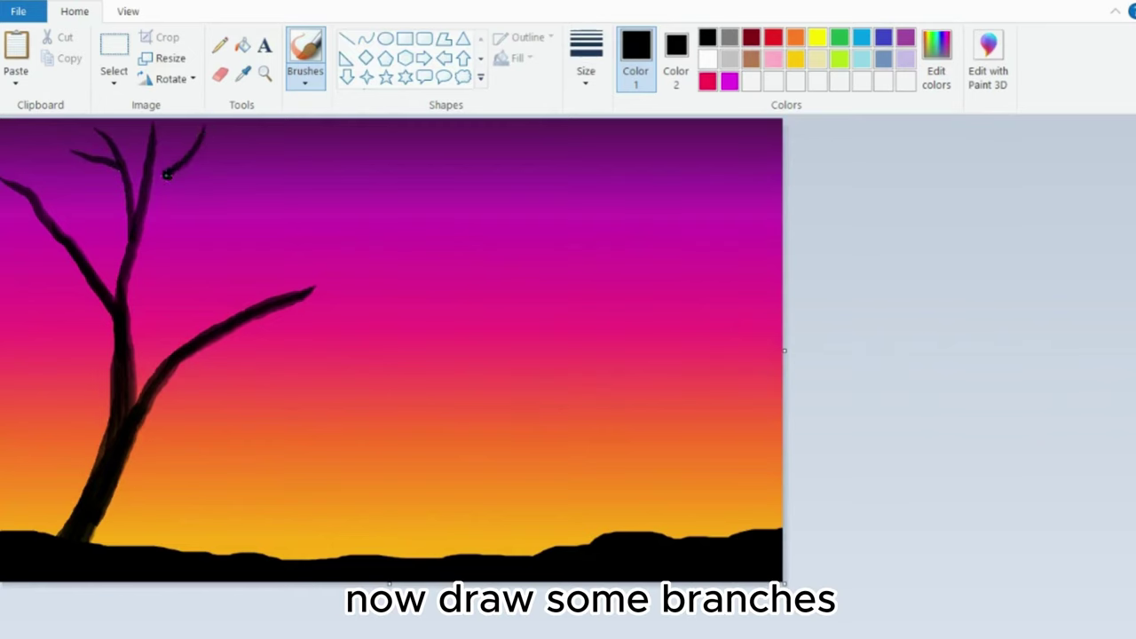
{"action": "left_click_drag", "start_coordinate": [176, 133], "coordinate": [174, 157]}
Paint a tall forked branch with several twigs rising from the middle of the tree's right limb.
{"action": "left_click_drag", "start_coordinate": [259, 231], "coordinate": [206, 333]}
{"action": "left_click_drag", "start_coordinate": [211, 232], "coordinate": [221, 293]}
{"action": "left_click_drag", "start_coordinate": [231, 173], "coordinate": [214, 232]}
{"action": "mouse_move", "coordinate": [194, 173]}
{"action": "left_mouse_down"}
{"action": "mouse_move", "coordinate": [220, 279]}
{"action": "mouse_move", "coordinate": [200, 335]}
{"action": "left_mouse_up"}
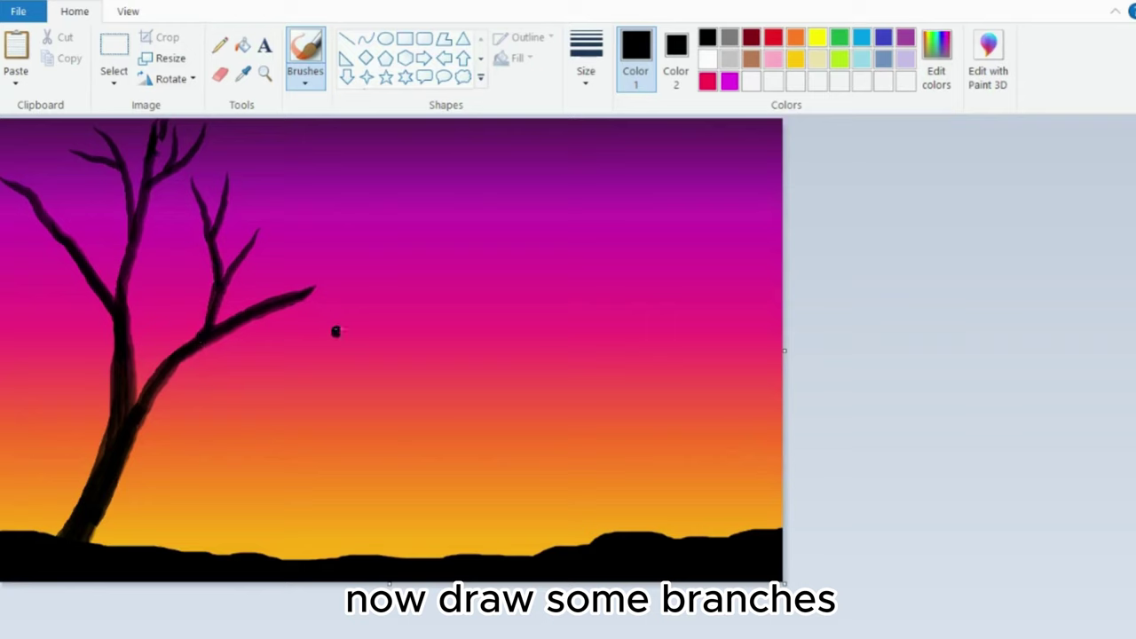
Fork the tip of the tree's right limb into twigs and add a lower forked branch beneath it.
{"action": "mouse_move", "coordinate": [342, 218]}
{"action": "left_mouse_down"}
{"action": "mouse_move", "coordinate": [318, 273]}
{"action": "mouse_move", "coordinate": [366, 254]}
{"action": "mouse_move", "coordinate": [295, 302]}
{"action": "left_mouse_up"}
{"action": "left_click_drag", "start_coordinate": [310, 211], "coordinate": [317, 279]}
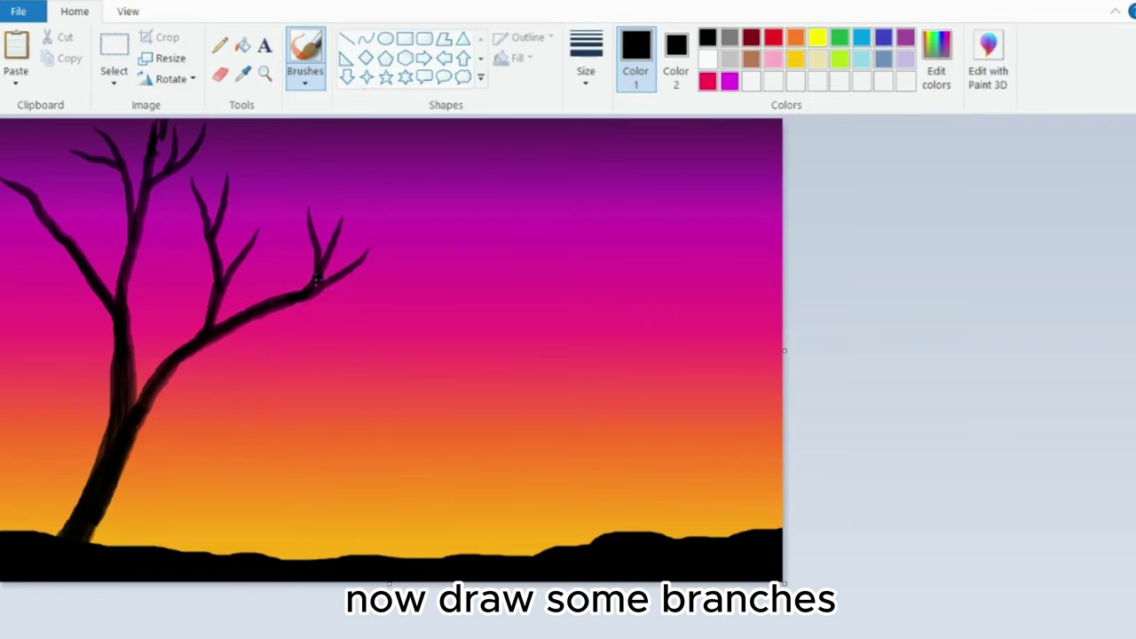
{"action": "left_click_drag", "start_coordinate": [306, 385], "coordinate": [160, 379]}
{"action": "left_click_drag", "start_coordinate": [266, 344], "coordinate": [233, 371]}
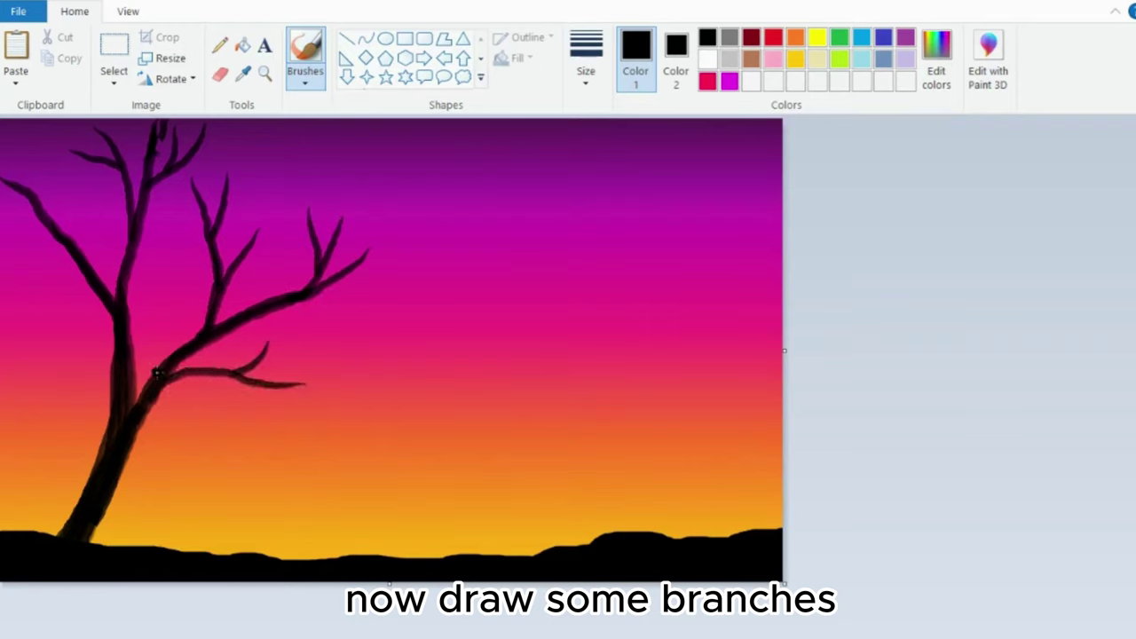
Paint branches and twigs on the tree's left limb and add a small twig to the right limb's forked branch.
{"action": "mouse_move", "coordinate": [45, 137]}
{"action": "left_mouse_down"}
{"action": "mouse_move", "coordinate": [61, 229]}
{"action": "mouse_move", "coordinate": [18, 217]}
{"action": "mouse_move", "coordinate": [61, 235]}
{"action": "left_mouse_up"}
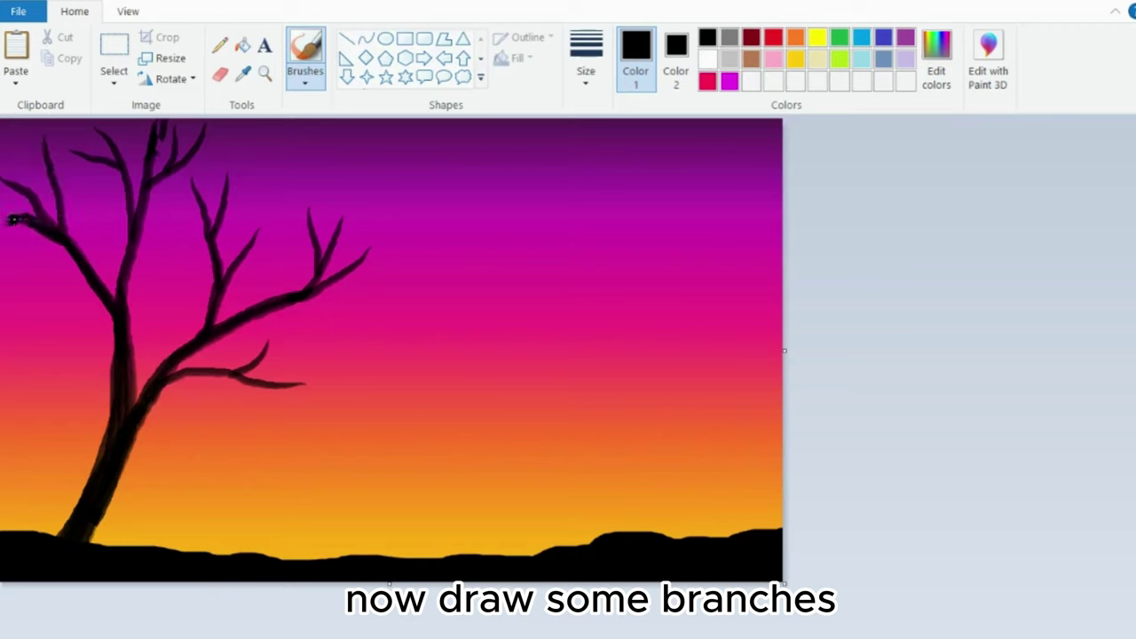
{"action": "left_click_drag", "start_coordinate": [7, 140], "coordinate": [49, 173]}
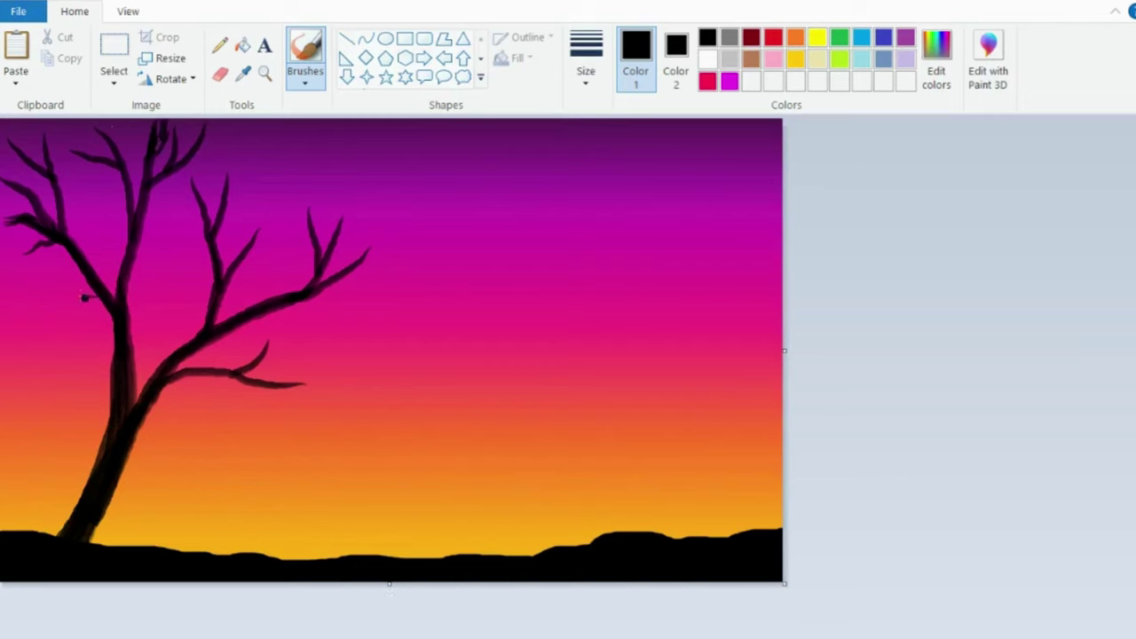
{"action": "left_click_drag", "start_coordinate": [4, 280], "coordinate": [73, 295]}
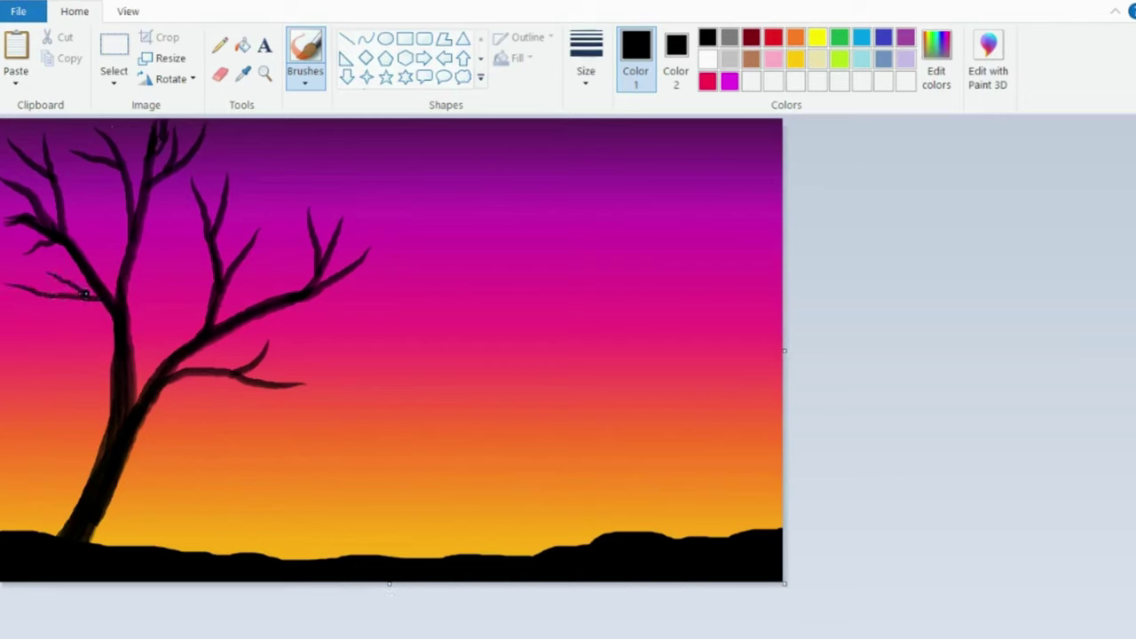
{"action": "left_click_drag", "start_coordinate": [240, 211], "coordinate": [241, 253]}
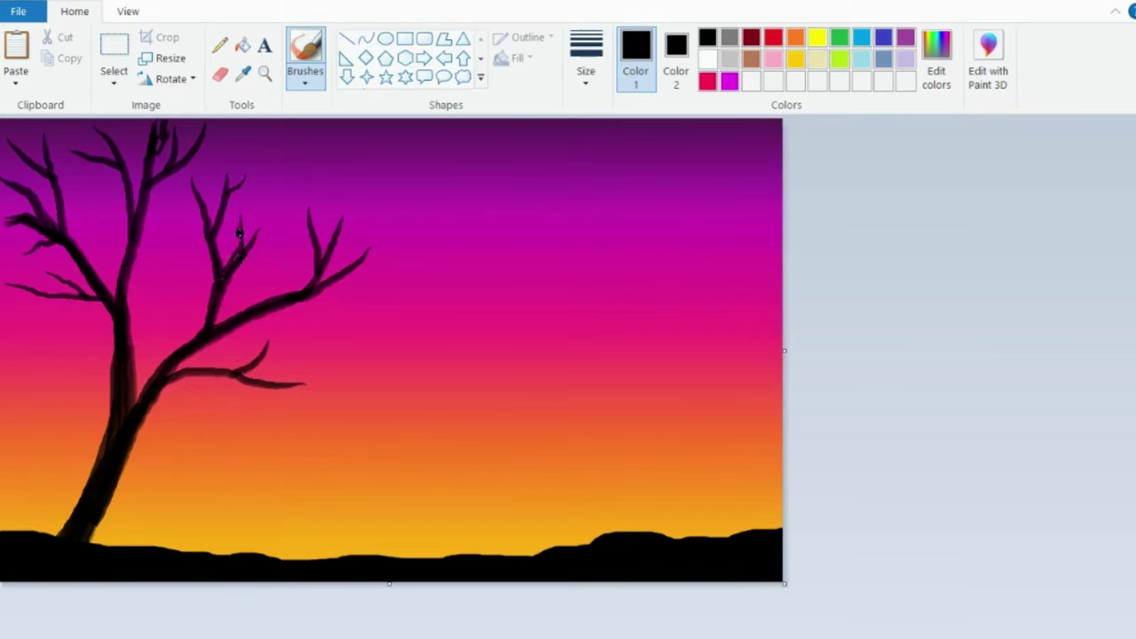
{"action": "left_click_drag", "start_coordinate": [5, 324], "coordinate": [51, 300]}
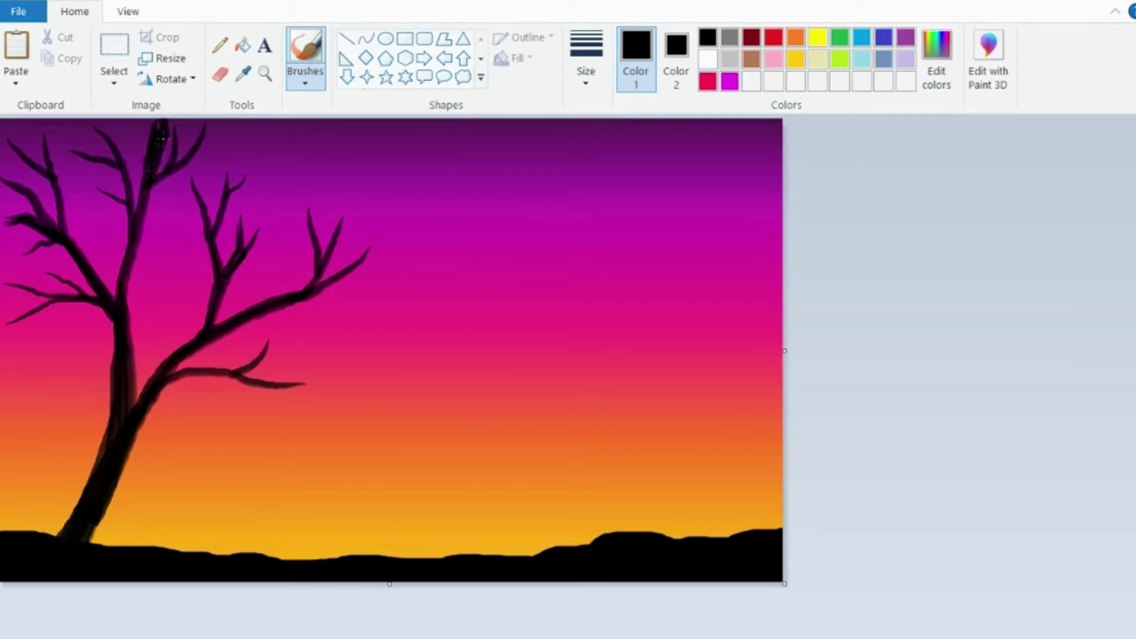
Thicken the tree's middle limb, extend the left limb to the canvas edge and add a twig above it.
{"action": "left_click_drag", "start_coordinate": [146, 220], "coordinate": [127, 289]}
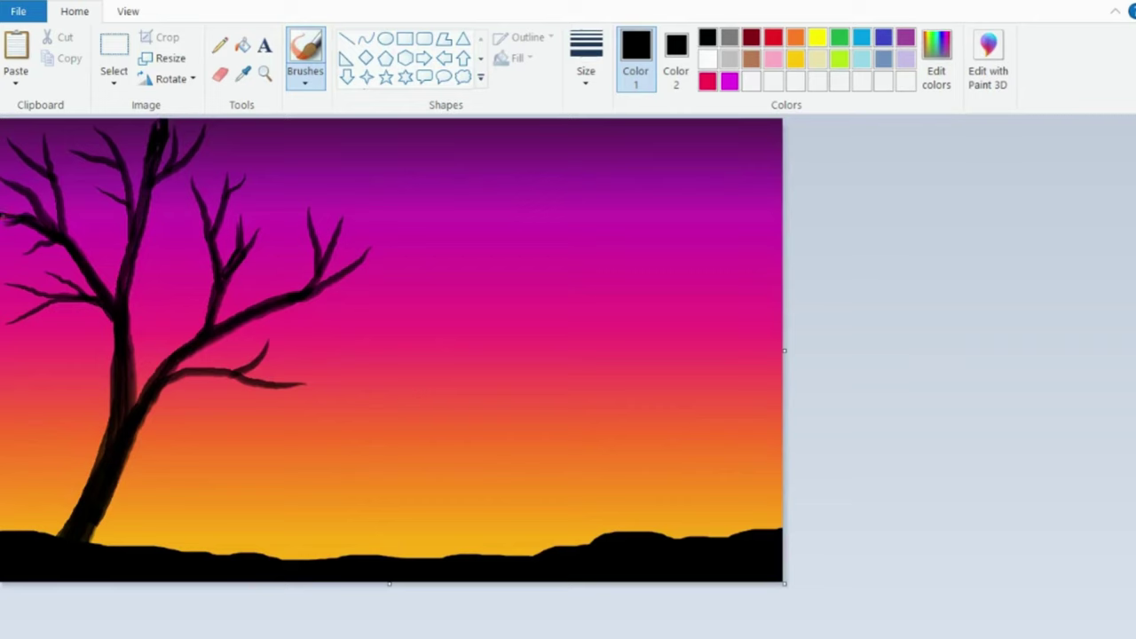
{"action": "left_click_drag", "start_coordinate": [24, 216], "coordinate": [5, 207]}
{"action": "left_click_drag", "start_coordinate": [57, 172], "coordinate": [50, 129]}
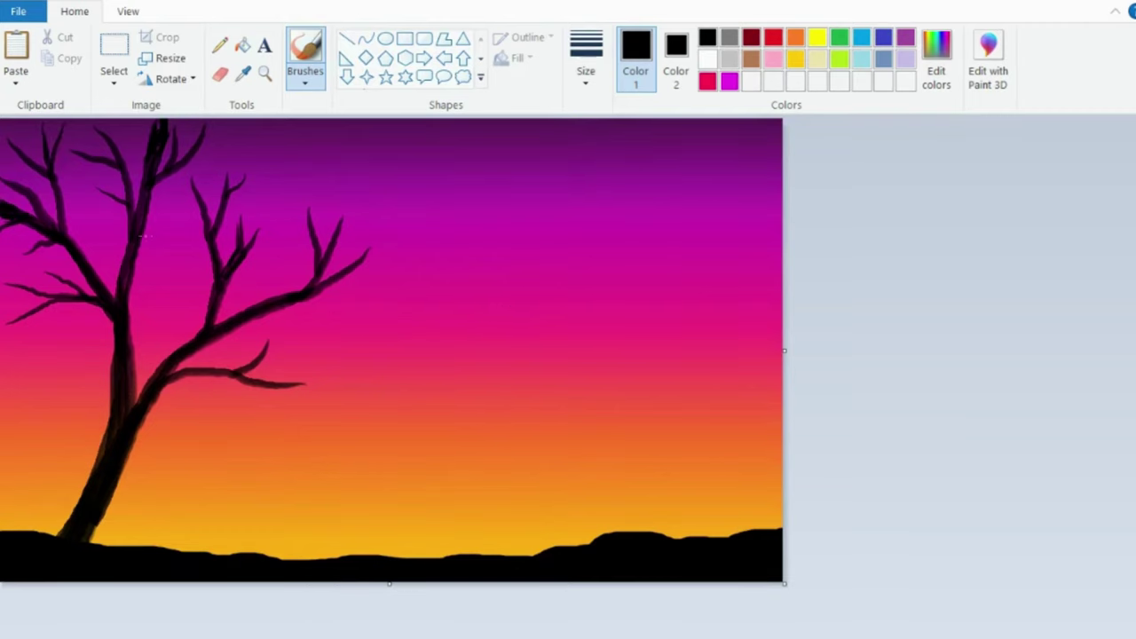
Draw a solid black triangle as the house roof and place it above the ground at the right.
{"action": "left_click", "coordinate": [463, 38]}
{"action": "left_click_drag", "start_coordinate": [642, 392], "coordinate": [822, 488]}
{"action": "mouse_move", "coordinate": [724, 452]}
{"action": "left_mouse_down"}
{"action": "mouse_move", "coordinate": [673, 424]}
{"action": "mouse_move", "coordinate": [712, 547]}
{"action": "mouse_move", "coordinate": [746, 550]}
{"action": "left_mouse_up"}
{"action": "left_click", "coordinate": [553, 279]}
Draw a solid black rectangle under the roof as the house walls and adjust it to reach the ground.
{"action": "left_click", "coordinate": [405, 38]}
{"action": "left_click_drag", "start_coordinate": [716, 515], "coordinate": [747, 501]}
{"action": "left_click_drag", "start_coordinate": [624, 551], "coordinate": [626, 538]}
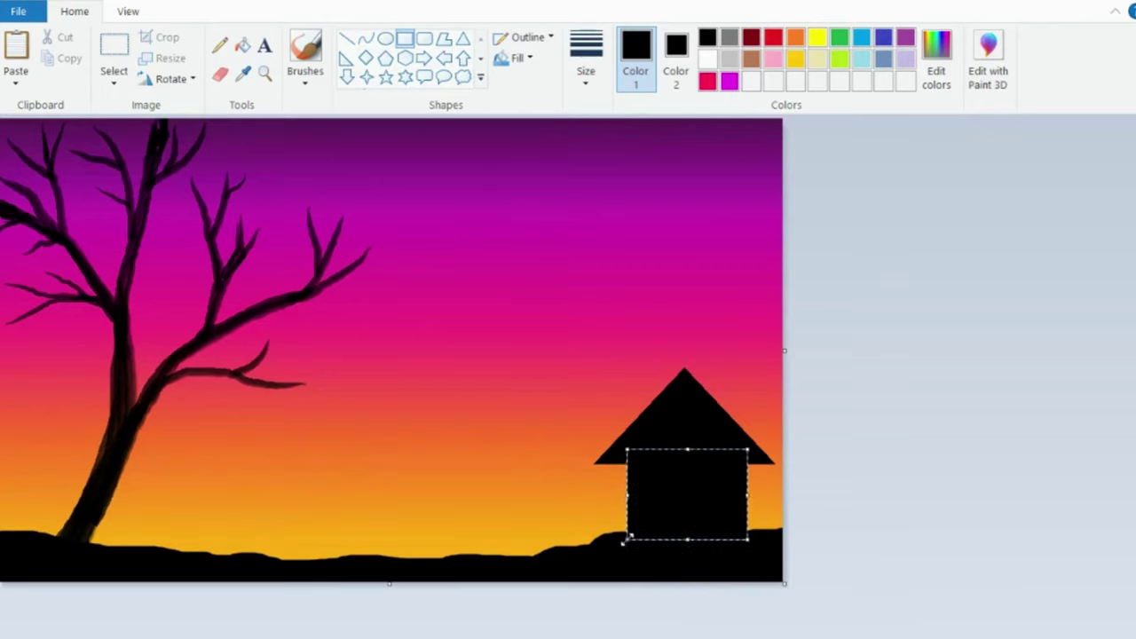
{"action": "left_click", "coordinate": [642, 303]}
Draw two narrow black rectangles as lamp posts beside the house, making the one nearer the house taller.
{"action": "mouse_move", "coordinate": [543, 347]}
{"action": "left_mouse_down"}
{"action": "mouse_move", "coordinate": [555, 560]}
{"action": "mouse_move", "coordinate": [546, 356]}
{"action": "left_mouse_up"}
{"action": "left_click", "coordinate": [560, 295]}
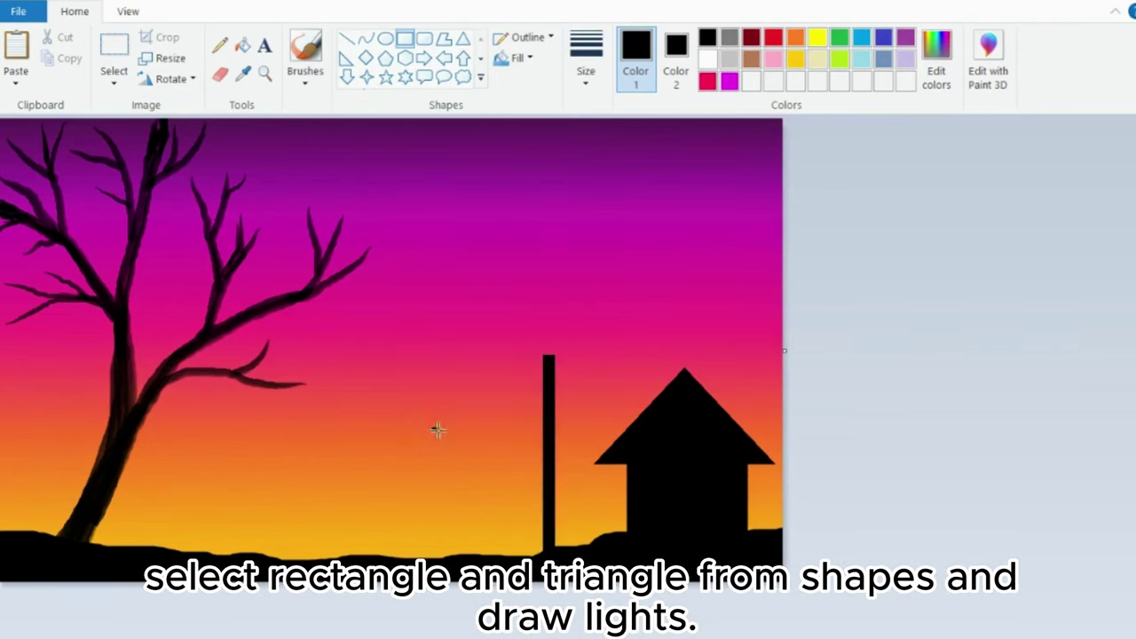
{"action": "left_click_drag", "start_coordinate": [433, 427], "coordinate": [444, 568]}
{"action": "left_click", "coordinate": [408, 521]}
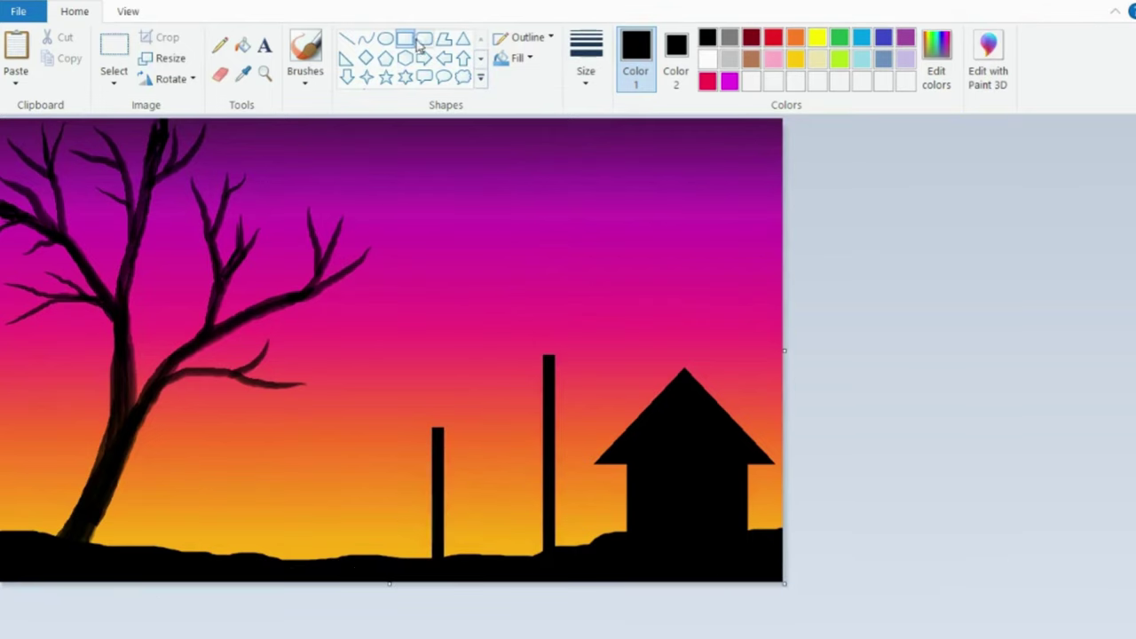
Top both lamp posts with solid black pentagons as lantern heads.
{"action": "left_click", "coordinate": [385, 58]}
{"action": "mouse_move", "coordinate": [526, 309]}
{"action": "left_mouse_down"}
{"action": "mouse_move", "coordinate": [576, 376]}
{"action": "mouse_move", "coordinate": [548, 344]}
{"action": "left_mouse_up"}
{"action": "left_click", "coordinate": [604, 345]}
{"action": "mouse_move", "coordinate": [421, 395]}
{"action": "left_mouse_down"}
{"action": "mouse_move", "coordinate": [461, 453]}
{"action": "mouse_move", "coordinate": [431, 421]}
{"action": "left_mouse_up"}
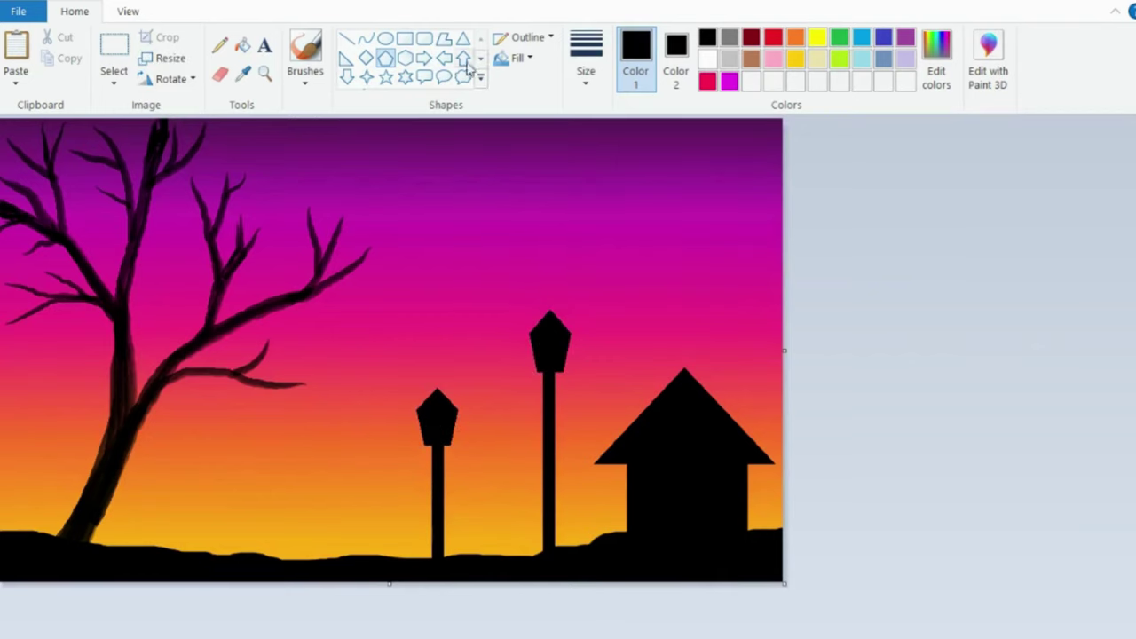
Set Color 2 to yellow and draw a yellow-filled rectangle as a lit opening in the house wall.
{"action": "left_click", "coordinate": [676, 57]}
{"action": "left_click", "coordinate": [817, 37]}
{"action": "left_click", "coordinate": [636, 58]}
{"action": "left_click_drag", "start_coordinate": [663, 469], "coordinate": [691, 513]}
{"action": "key", "text": "ctrl+z"}
{"action": "left_click", "coordinate": [405, 41]}
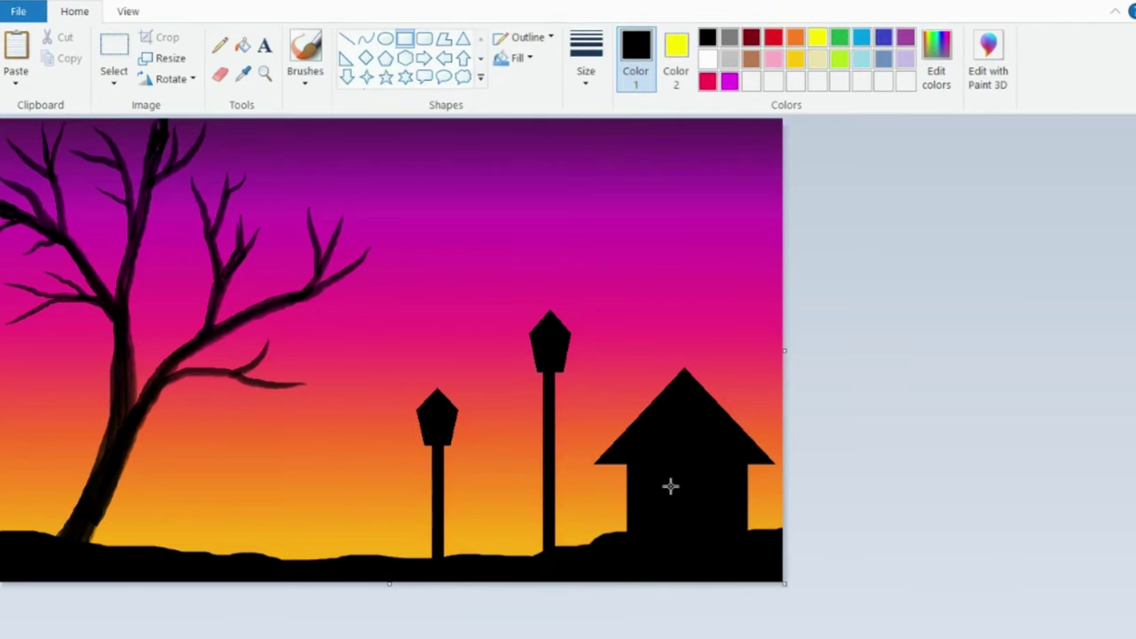
{"action": "left_click_drag", "start_coordinate": [666, 476], "coordinate": [704, 531]}
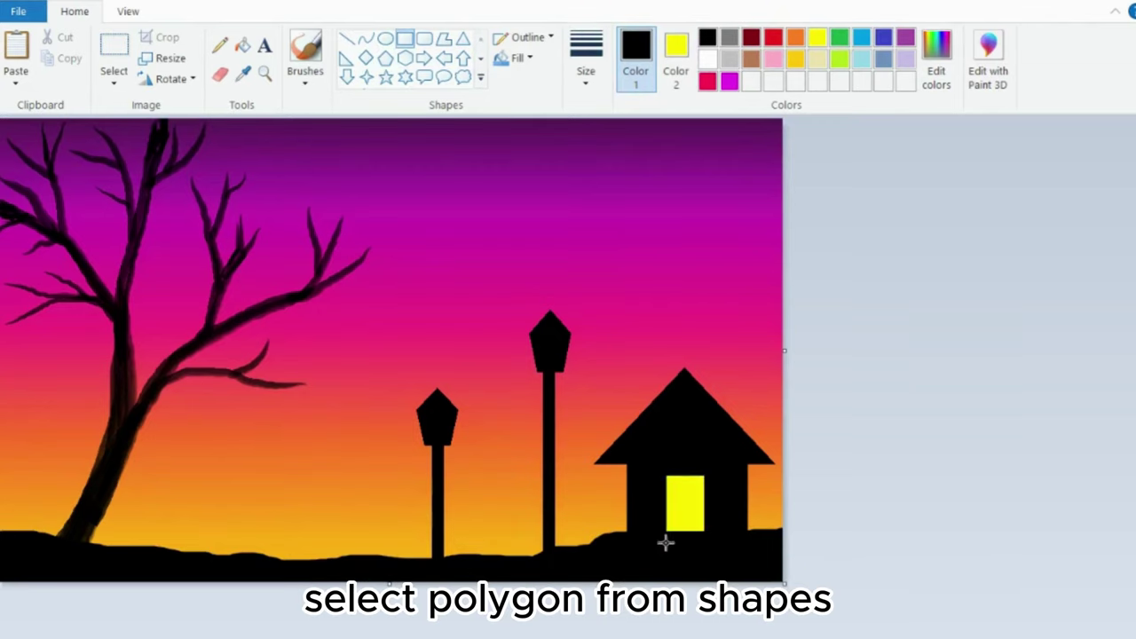
Draw a yellow-filled four-sided polygon, narrower at its base, inside the taller lamp's lantern head.
{"action": "left_click", "coordinate": [444, 39]}
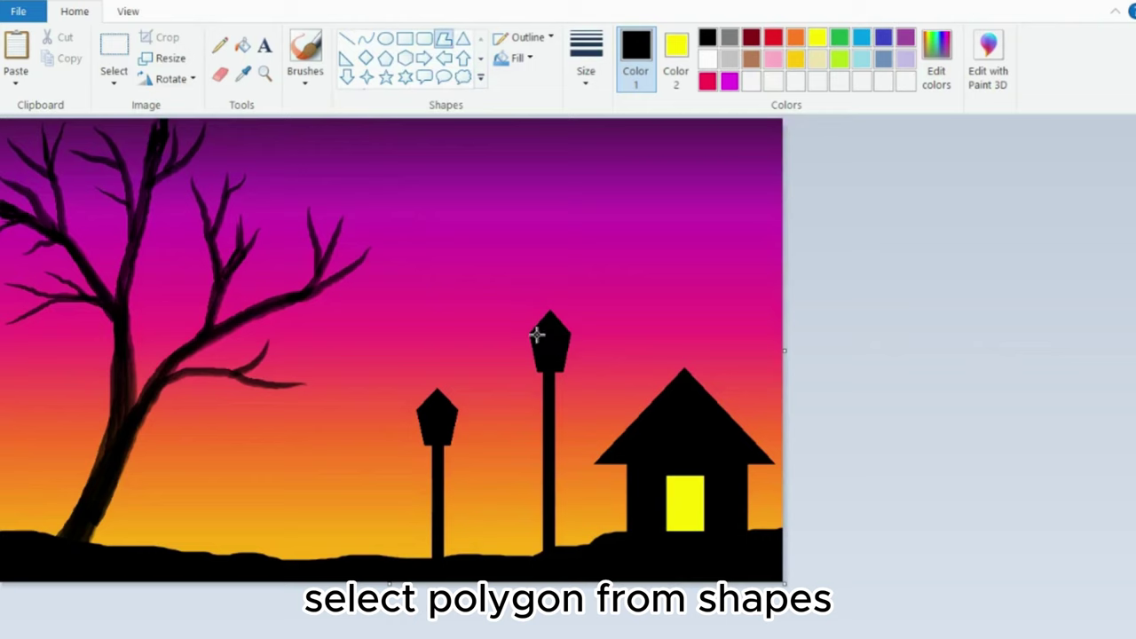
{"action": "left_click_drag", "start_coordinate": [537, 336], "coordinate": [562, 335]}
{"action": "left_click_drag", "start_coordinate": [562, 335], "coordinate": [554, 367]}
{"action": "mouse_move", "coordinate": [555, 366]}
{"action": "left_mouse_down"}
{"action": "mouse_move", "coordinate": [545, 367]}
{"action": "mouse_move", "coordinate": [560, 335]}
{"action": "left_mouse_up"}
{"action": "left_click", "coordinate": [474, 342]}
{"action": "key", "text": "ctrl+z"}
{"action": "left_click", "coordinate": [555, 357]}
{"action": "left_click", "coordinate": [543, 365]}
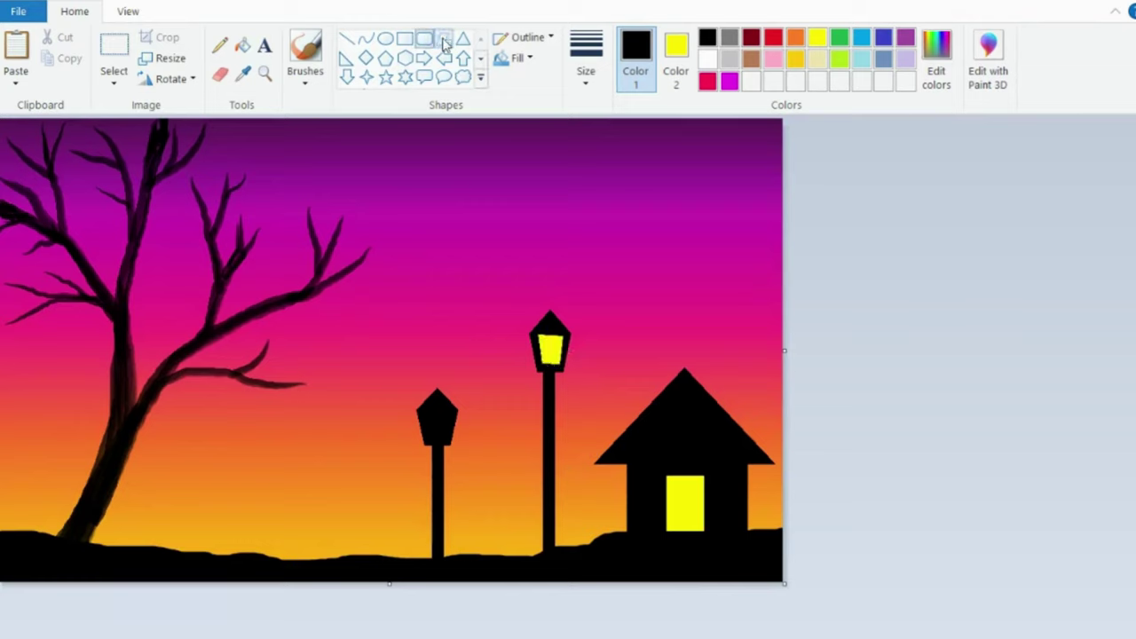
Draw a matching yellow-filled four-sided polygon inside the shorter lamp's lantern head.
{"action": "left_click_drag", "start_coordinate": [421, 411], "coordinate": [449, 410]}
{"action": "left_click", "coordinate": [445, 435]}
{"action": "left_click", "coordinate": [429, 439]}
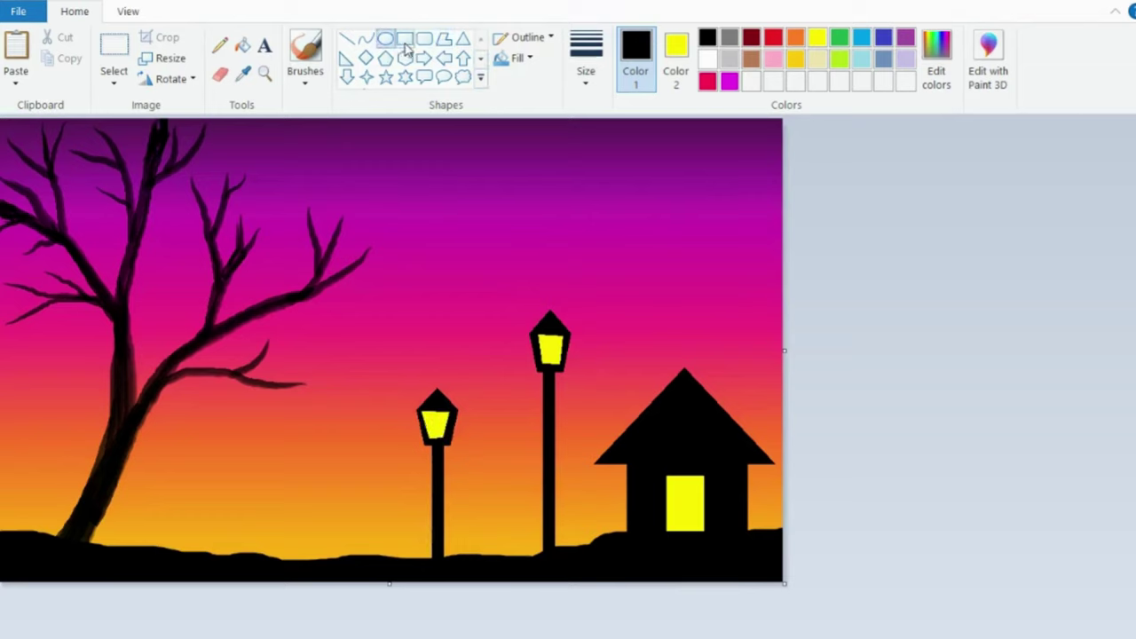
Set Color 1 to yellow, draw a solid yellow circle as the moon, then shrink and place it above the house.
{"action": "left_click", "coordinate": [817, 37]}
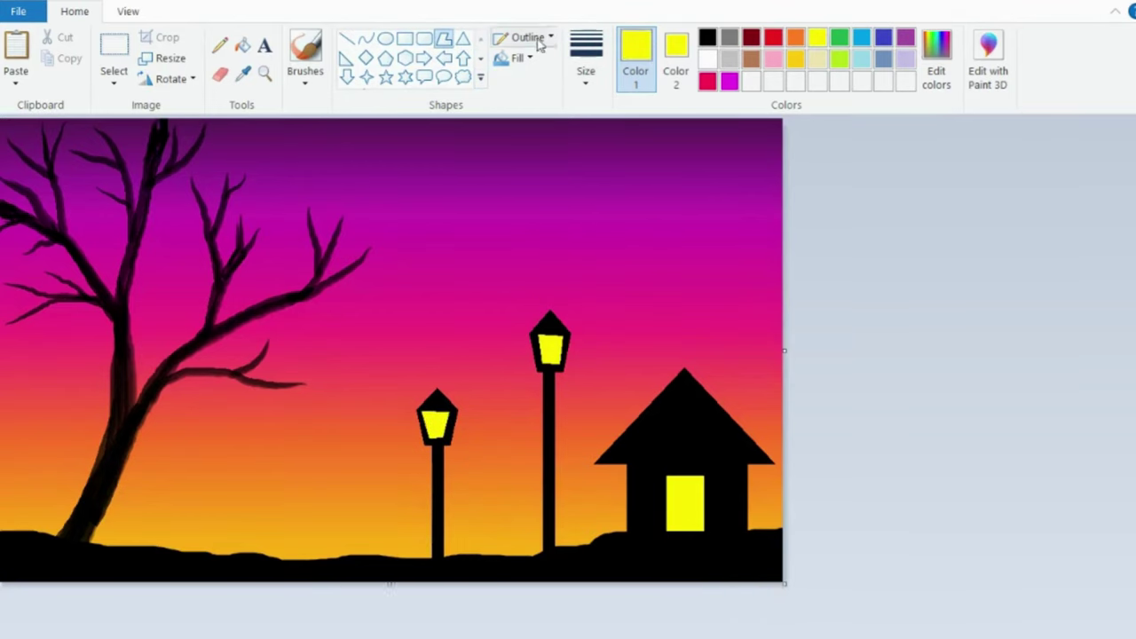
{"action": "left_click", "coordinate": [384, 38]}
{"action": "mouse_move", "coordinate": [602, 186]}
{"action": "left_mouse_down"}
{"action": "mouse_move", "coordinate": [713, 292]}
{"action": "mouse_move", "coordinate": [696, 277]}
{"action": "left_mouse_up"}
{"action": "left_click_drag", "start_coordinate": [649, 226], "coordinate": [710, 203]}
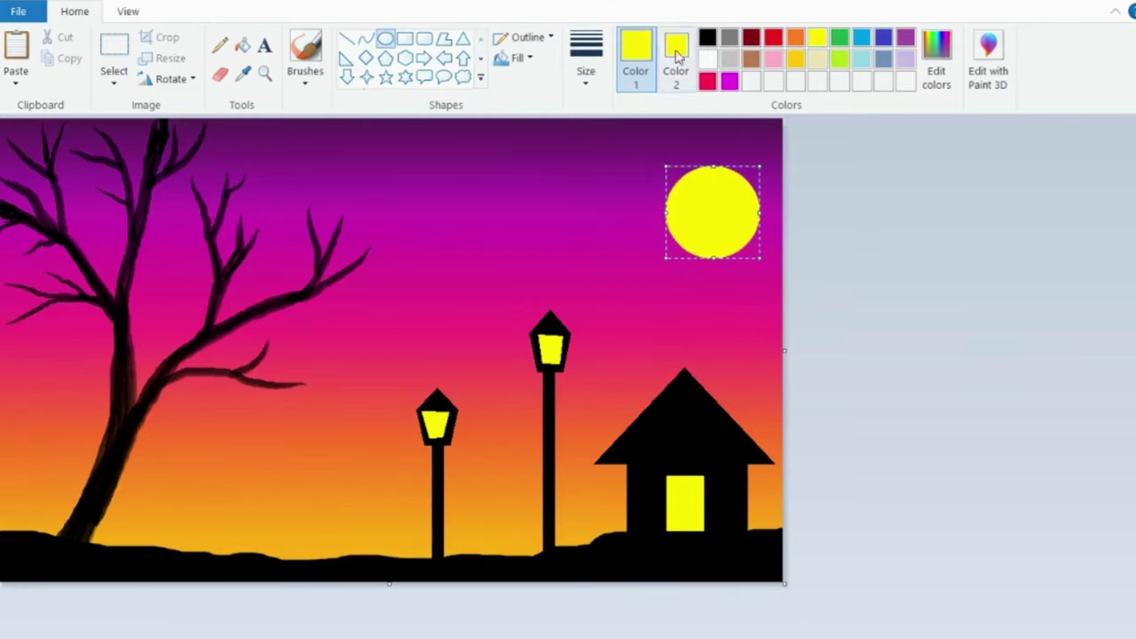
{"action": "left_click_drag", "start_coordinate": [667, 257], "coordinate": [682, 240]}
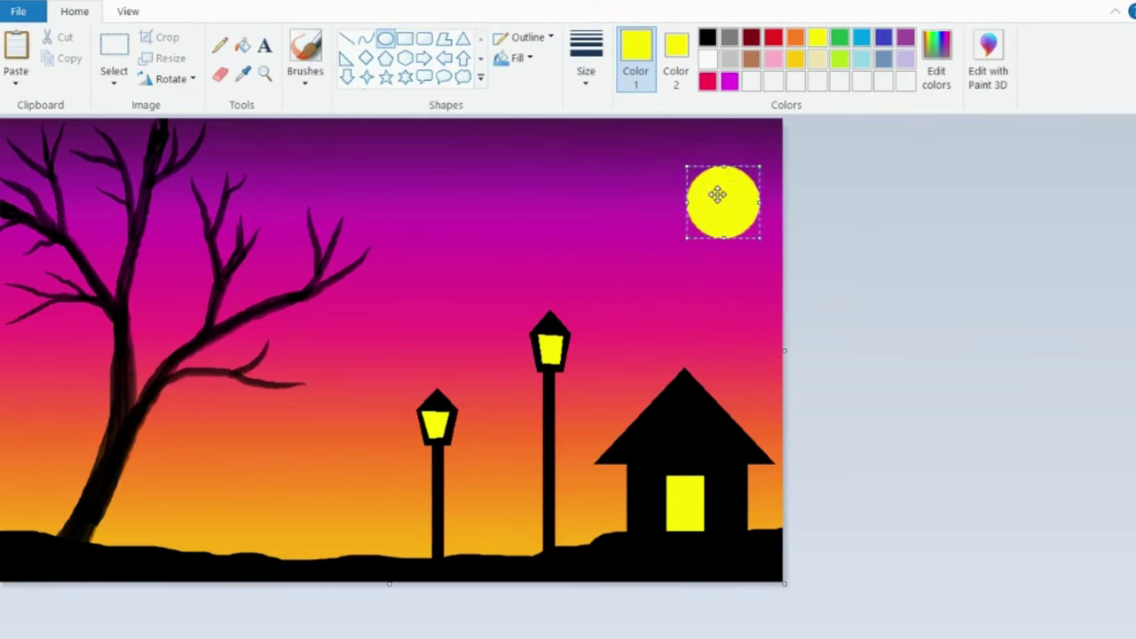
{"action": "left_click_drag", "start_coordinate": [718, 195], "coordinate": [701, 195]}
{"action": "left_click", "coordinate": [870, 261]}
Dot white stars of different sizes across the sky with the round brush.
{"action": "left_click", "coordinate": [305, 58]}
{"action": "left_click", "coordinate": [304, 112]}
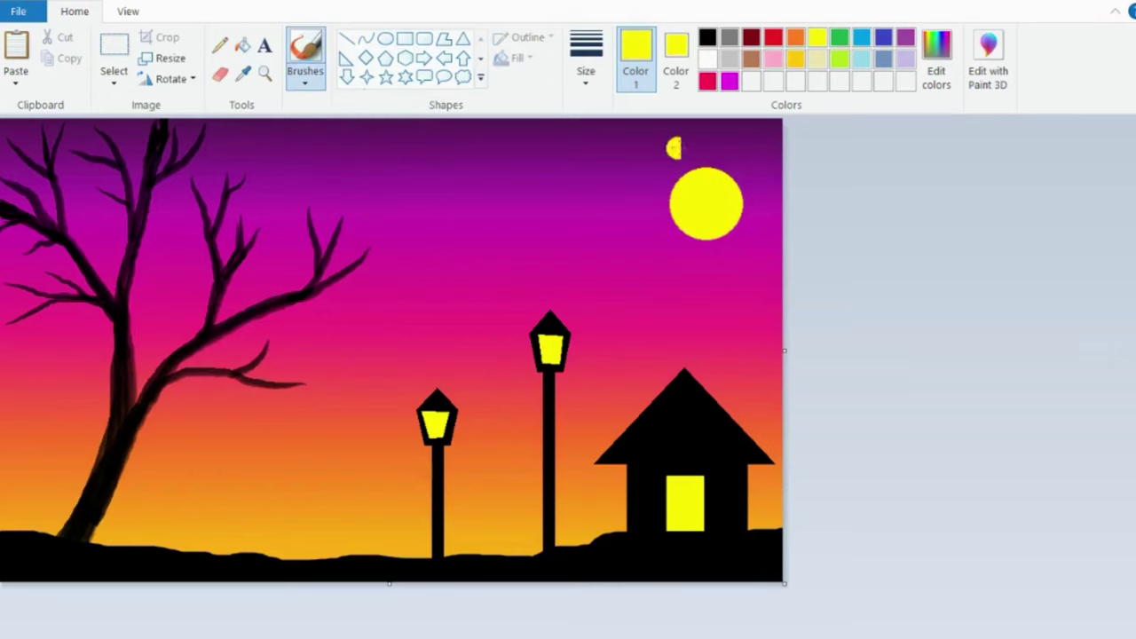
{"action": "left_click", "coordinate": [708, 58]}
{"action": "left_click", "coordinate": [476, 258]}
{"action": "left_click", "coordinate": [487, 171]}
{"action": "left_click", "coordinate": [407, 302]}
{"action": "left_click", "coordinate": [644, 289]}
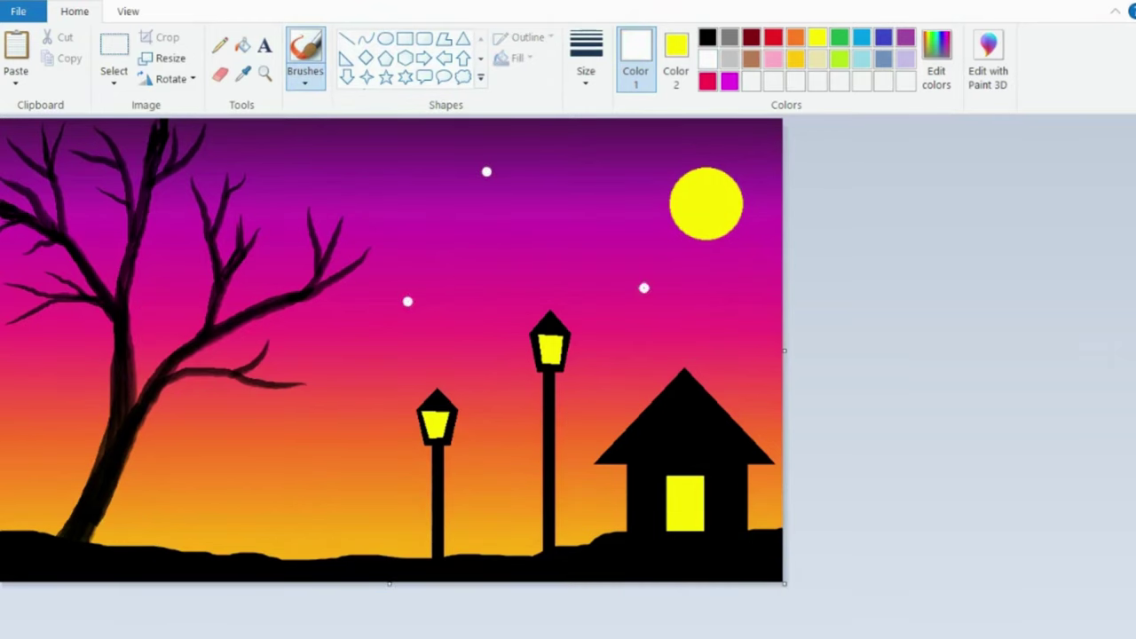
{"action": "left_click", "coordinate": [266, 178]}
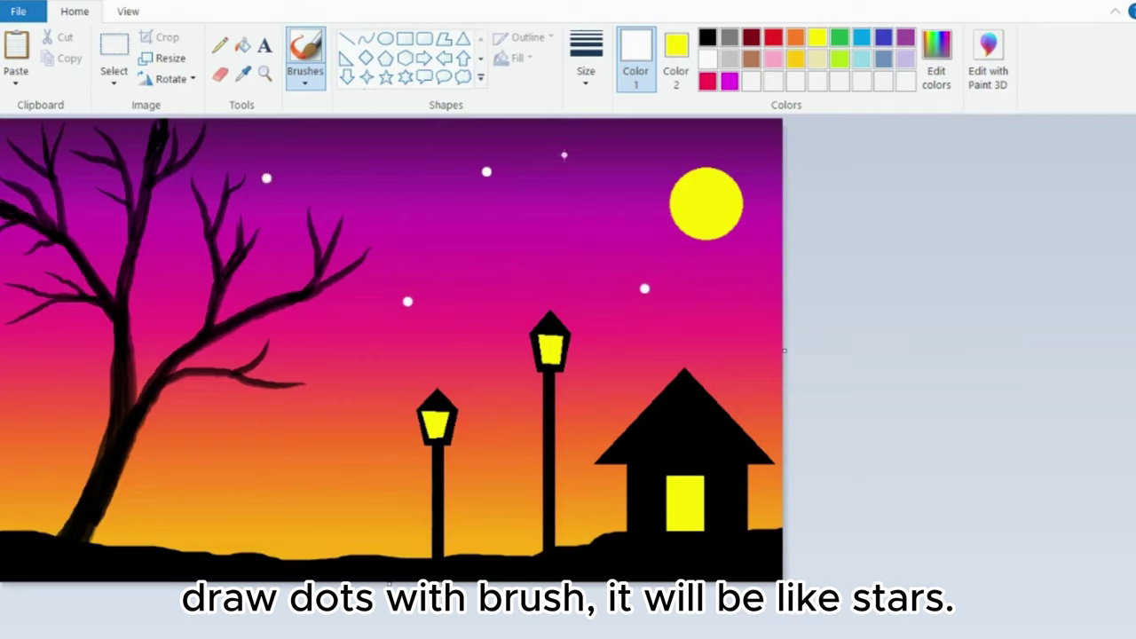
{"action": "left_click", "coordinate": [751, 360]}
{"action": "left_click", "coordinate": [624, 149]}
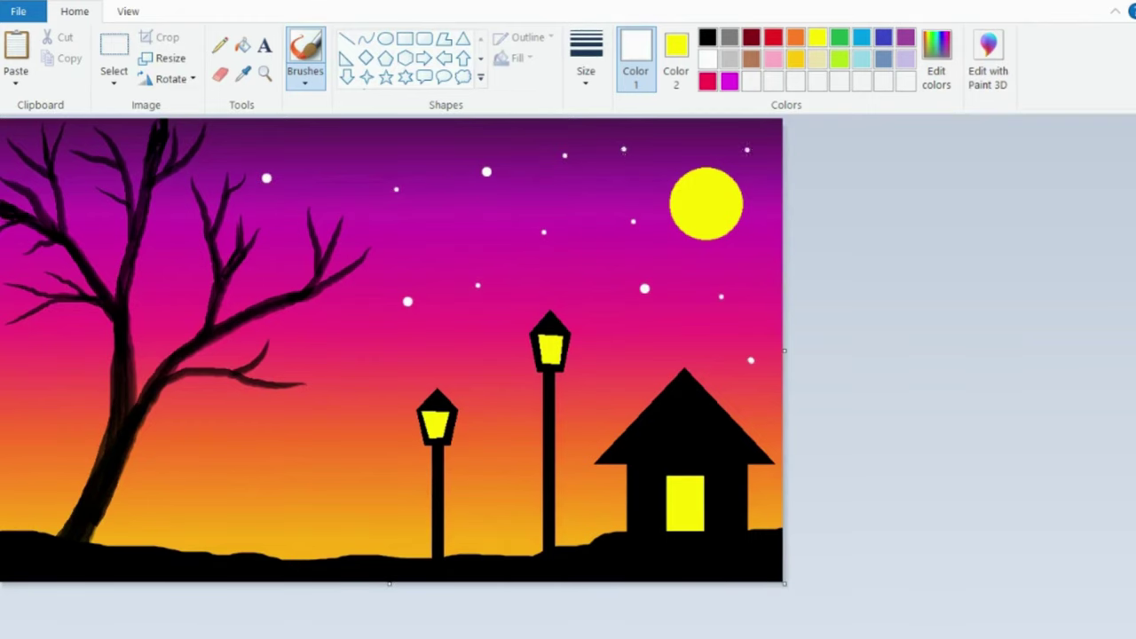
Dot many more small white stars over the whole sky, from the upper edge down to the hills.
{"action": "left_click", "coordinate": [383, 359]}
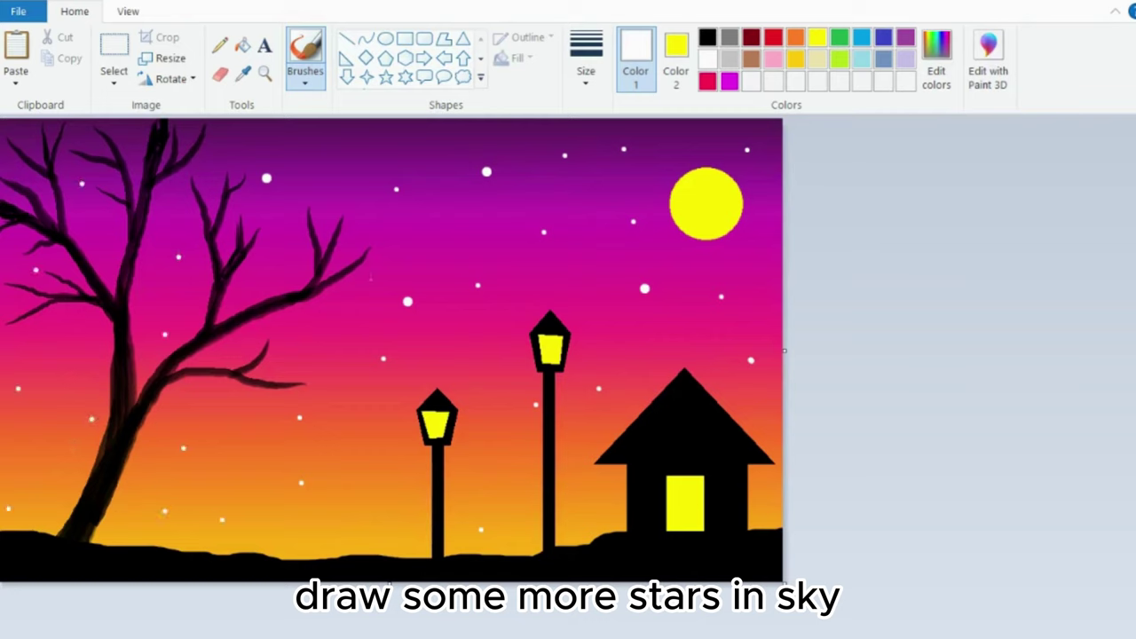
{"action": "left_click", "coordinate": [325, 147]}
{"action": "left_click", "coordinate": [467, 240]}
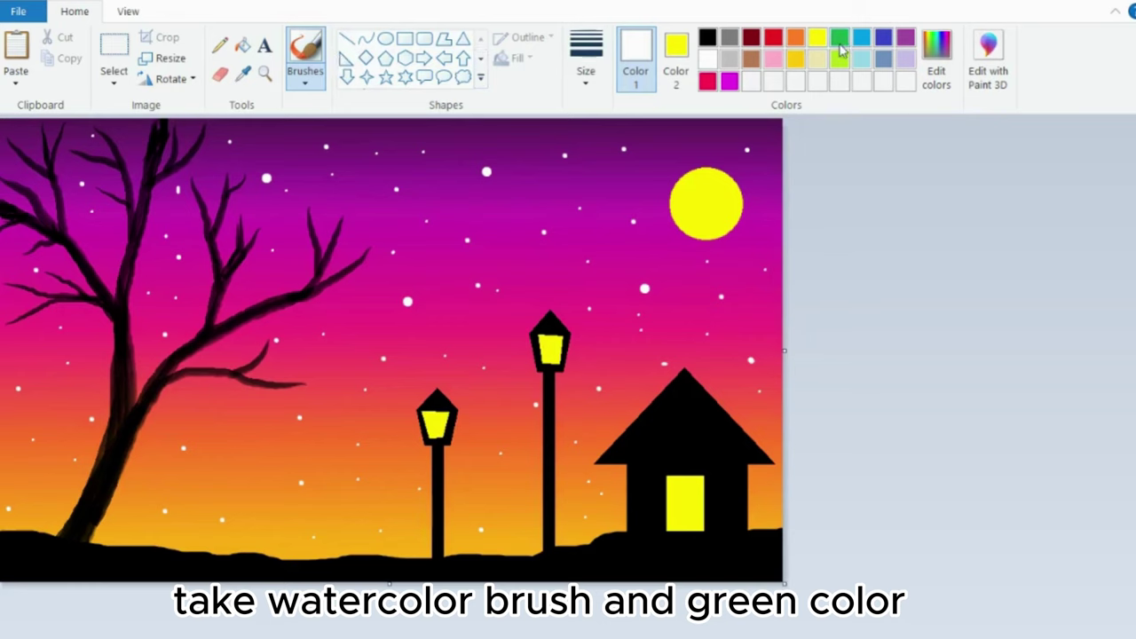
Mix a green and a darker green as custom colours for Color 1 and choose the watercolor brush.
{"action": "left_click", "coordinate": [840, 39]}
{"action": "left_click", "coordinate": [936, 57]}
{"action": "left_click", "coordinate": [405, 299]}
{"action": "left_click", "coordinate": [370, 478]}
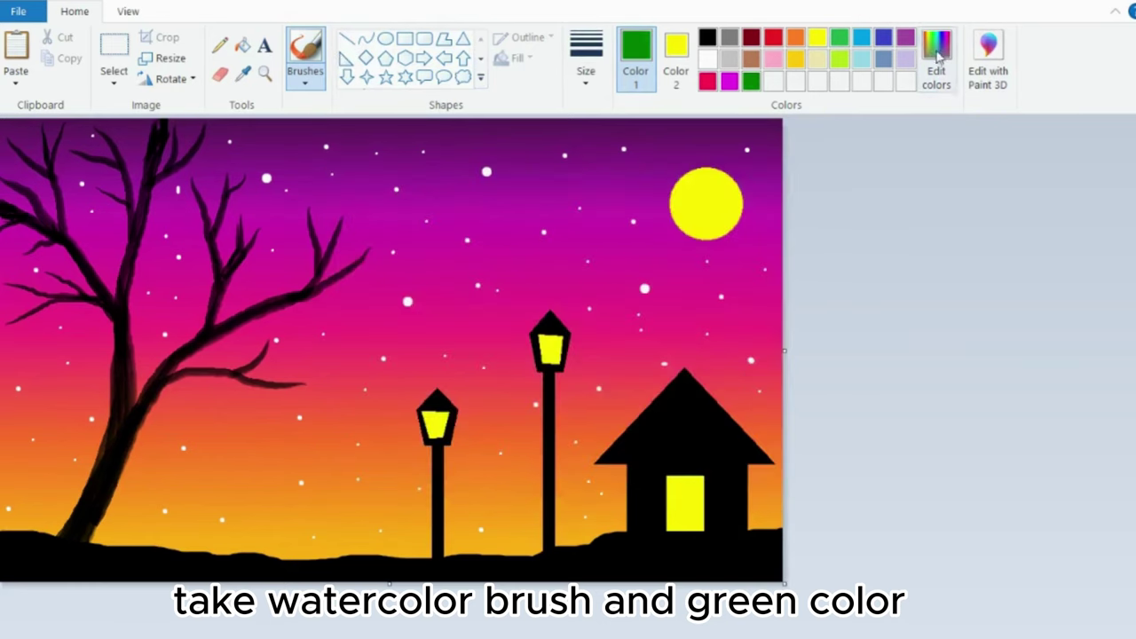
{"action": "left_click", "coordinate": [937, 58]}
{"action": "left_click", "coordinate": [786, 357]}
{"action": "left_click", "coordinate": [370, 478]}
{"action": "left_click", "coordinate": [306, 78]}
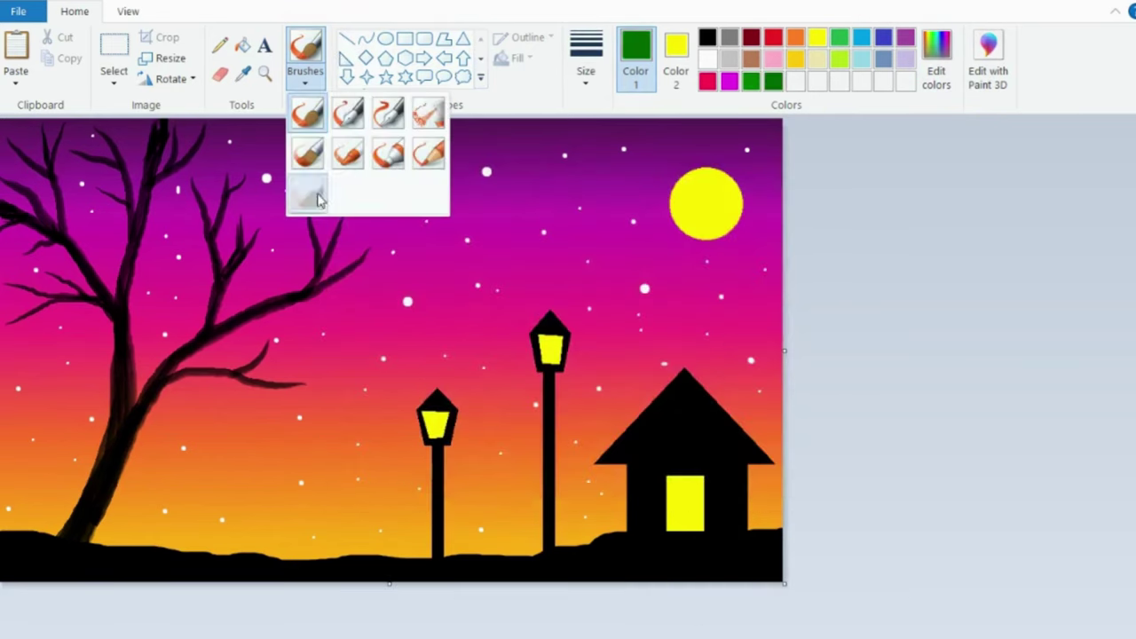
{"action": "left_click", "coordinate": [307, 195]}
Paint dark green grass blades on the ground on both sides of the tree trunk's base.
{"action": "mouse_move", "coordinate": [54, 538]}
{"action": "left_mouse_down"}
{"action": "mouse_move", "coordinate": [62, 490]}
{"action": "mouse_move", "coordinate": [73, 499]}
{"action": "mouse_move", "coordinate": [18, 513]}
{"action": "left_mouse_up"}
{"action": "mouse_move", "coordinate": [122, 517]}
{"action": "left_mouse_down"}
{"action": "mouse_move", "coordinate": [91, 536]}
{"action": "mouse_move", "coordinate": [105, 549]}
{"action": "mouse_move", "coordinate": [110, 510]}
{"action": "left_mouse_up"}
{"action": "left_click_drag", "start_coordinate": [113, 549], "coordinate": [126, 533]}
{"action": "left_click_drag", "start_coordinate": [81, 503], "coordinate": [85, 544]}
{"action": "left_click_drag", "start_coordinate": [80, 538], "coordinate": [72, 525]}
{"action": "left_click_drag", "start_coordinate": [148, 524], "coordinate": [127, 544]}
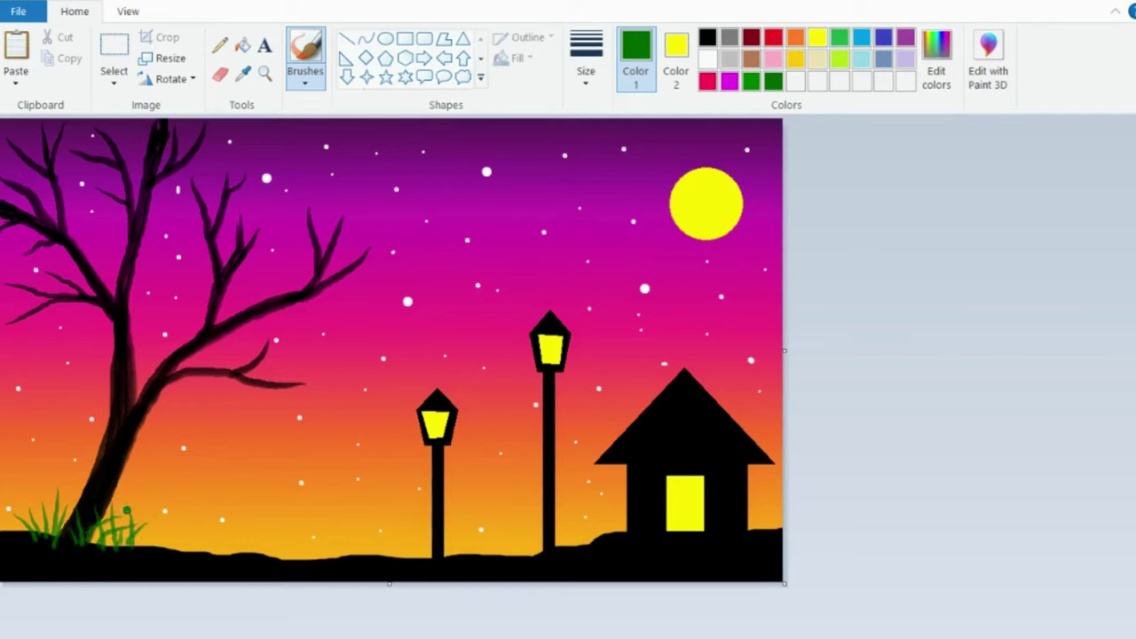
{"action": "left_click_drag", "start_coordinate": [21, 474], "coordinate": [13, 532]}
{"action": "left_click_drag", "start_coordinate": [142, 500], "coordinate": [142, 547]}
Switch Color 1 to the lighter custom green and add more blades to the grass around the tree's base.
{"action": "left_click", "coordinate": [708, 39]}
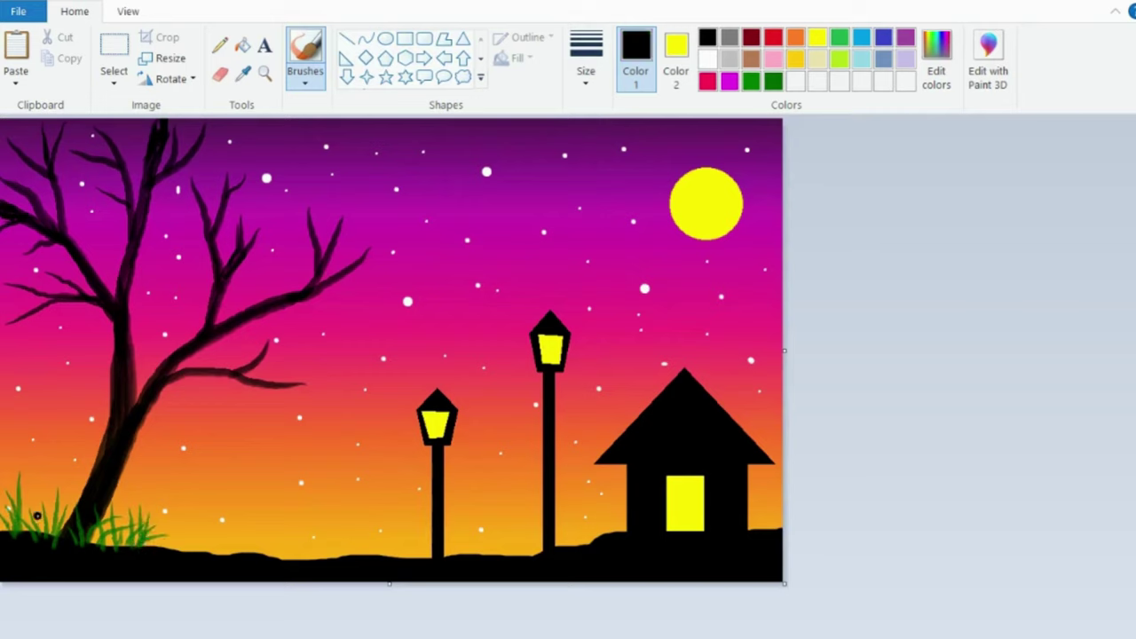
{"action": "left_click", "coordinate": [751, 81]}
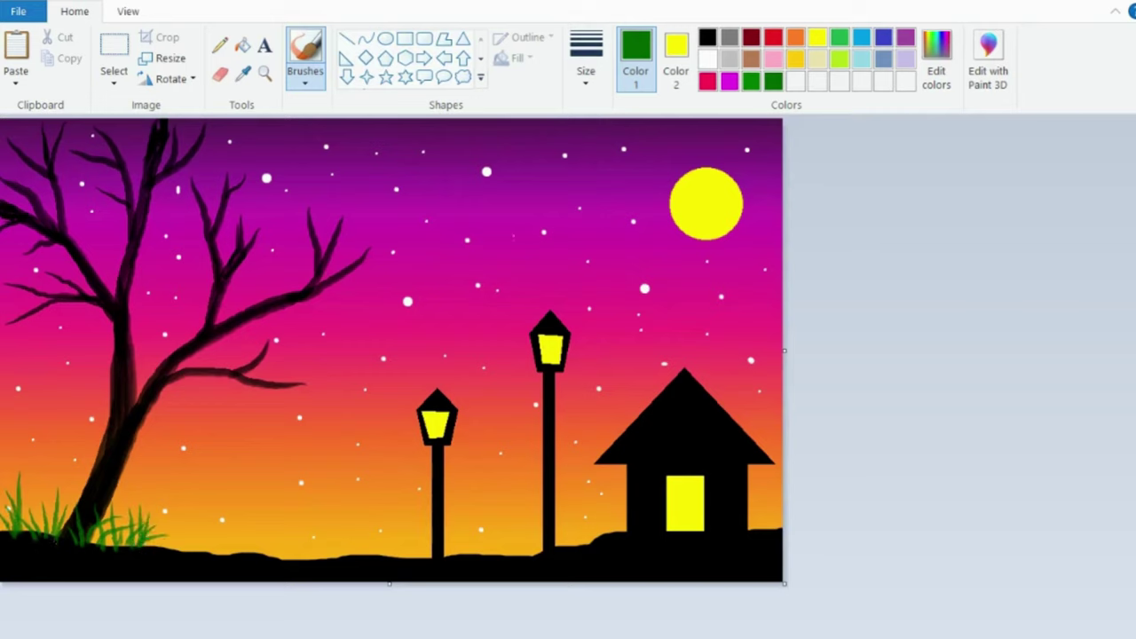
{"action": "mouse_move", "coordinate": [30, 486]}
{"action": "left_mouse_down"}
{"action": "mouse_move", "coordinate": [41, 534]}
{"action": "mouse_move", "coordinate": [89, 544]}
{"action": "left_mouse_up"}
{"action": "left_click_drag", "start_coordinate": [106, 513], "coordinate": [112, 548]}
{"action": "left_click_drag", "start_coordinate": [3, 494], "coordinate": [20, 533]}
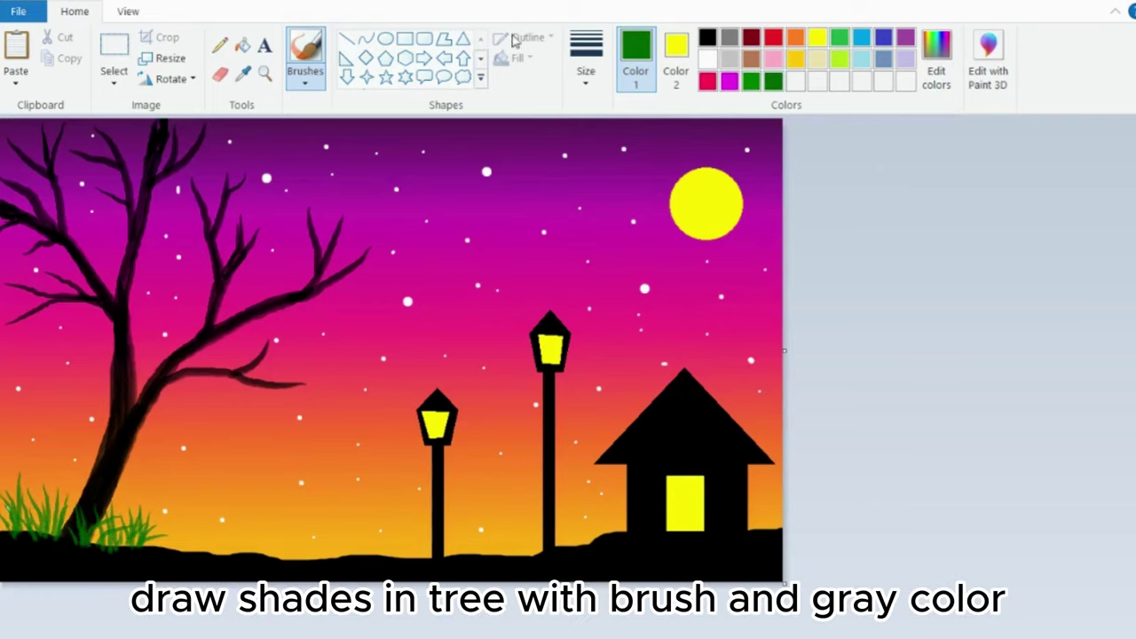
Set Color 1 to gray and brush highlights along the leaning trunk, the large right limb and the upright limb.
{"action": "left_click", "coordinate": [732, 40]}
{"action": "left_click_drag", "start_coordinate": [153, 391], "coordinate": [101, 502]}
{"action": "mouse_move", "coordinate": [281, 306]}
{"action": "left_mouse_down"}
{"action": "mouse_move", "coordinate": [169, 376]}
{"action": "mouse_move", "coordinate": [228, 378]}
{"action": "mouse_move", "coordinate": [157, 394]}
{"action": "left_mouse_up"}
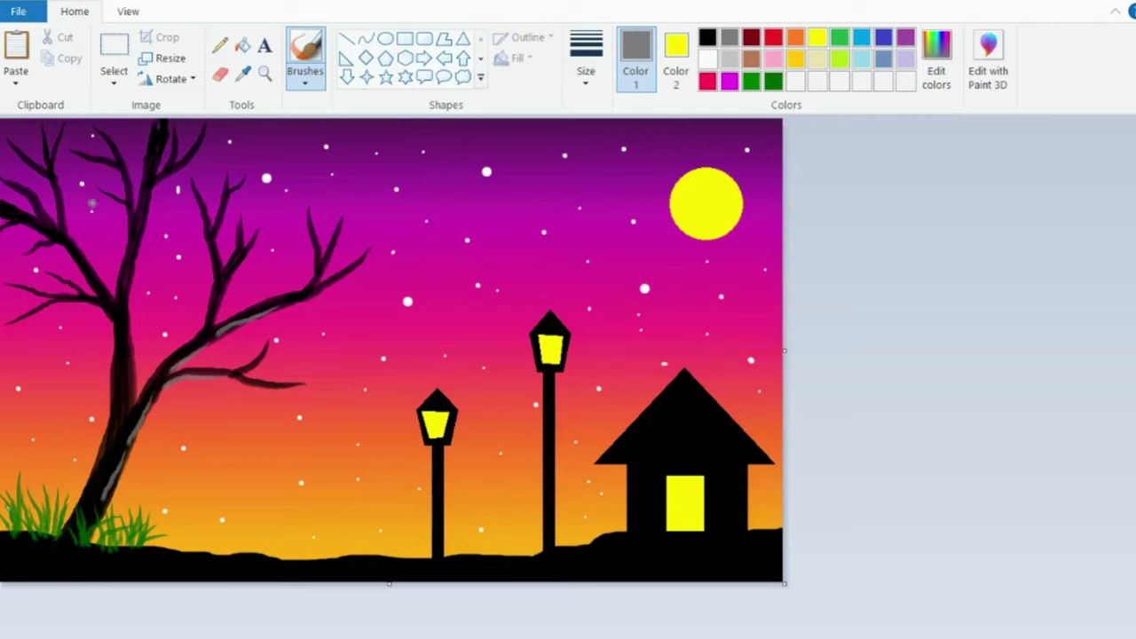
{"action": "mouse_move", "coordinate": [163, 129]}
{"action": "left_mouse_down"}
{"action": "mouse_move", "coordinate": [131, 284]}
{"action": "mouse_move", "coordinate": [133, 410]}
{"action": "left_mouse_up"}
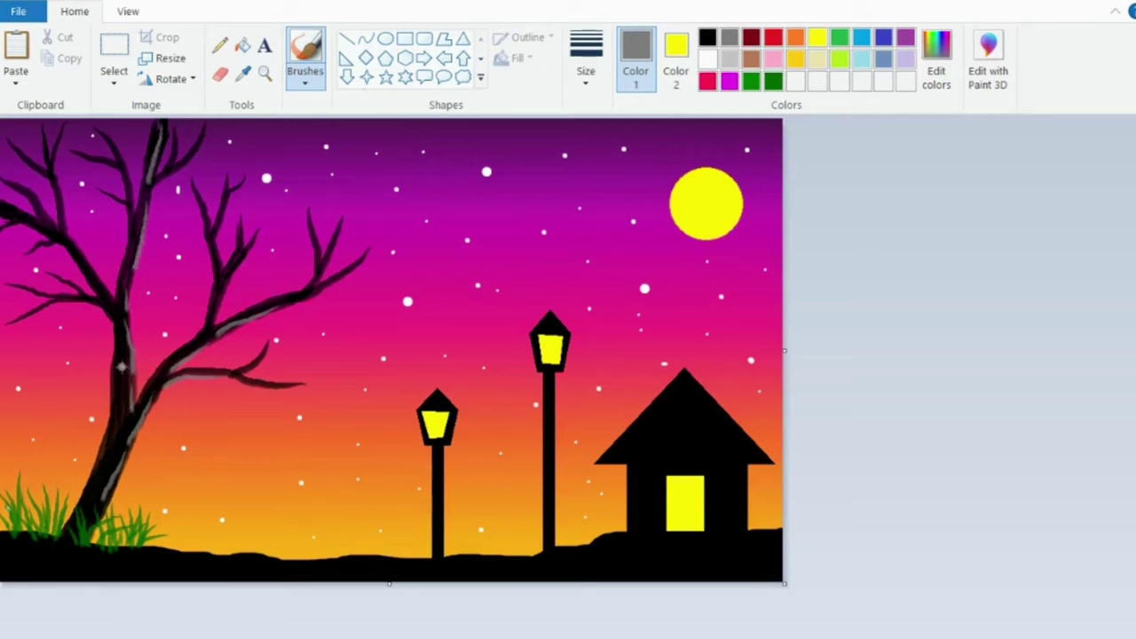
Brush gray highlights along the trunk's left edge and the branches on the tree's left side.
{"action": "left_click_drag", "start_coordinate": [122, 366], "coordinate": [110, 430]}
{"action": "left_click_drag", "start_coordinate": [62, 238], "coordinate": [115, 301]}
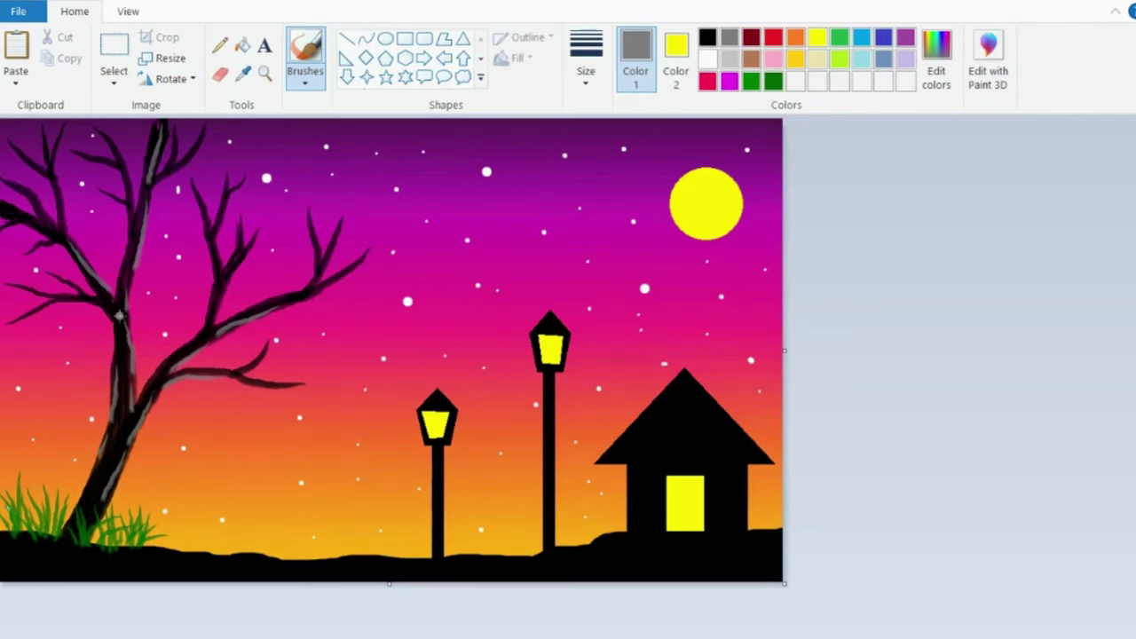
{"action": "mouse_move", "coordinate": [55, 168]}
{"action": "left_mouse_down"}
{"action": "mouse_move", "coordinate": [60, 220]}
{"action": "mouse_move", "coordinate": [41, 197]}
{"action": "mouse_move", "coordinate": [56, 250]}
{"action": "mouse_move", "coordinate": [7, 206]}
{"action": "mouse_move", "coordinate": [41, 219]}
{"action": "left_mouse_up"}
{"action": "left_click_drag", "start_coordinate": [68, 294], "coordinate": [98, 297]}
{"action": "left_click_drag", "start_coordinate": [115, 151], "coordinate": [135, 226]}
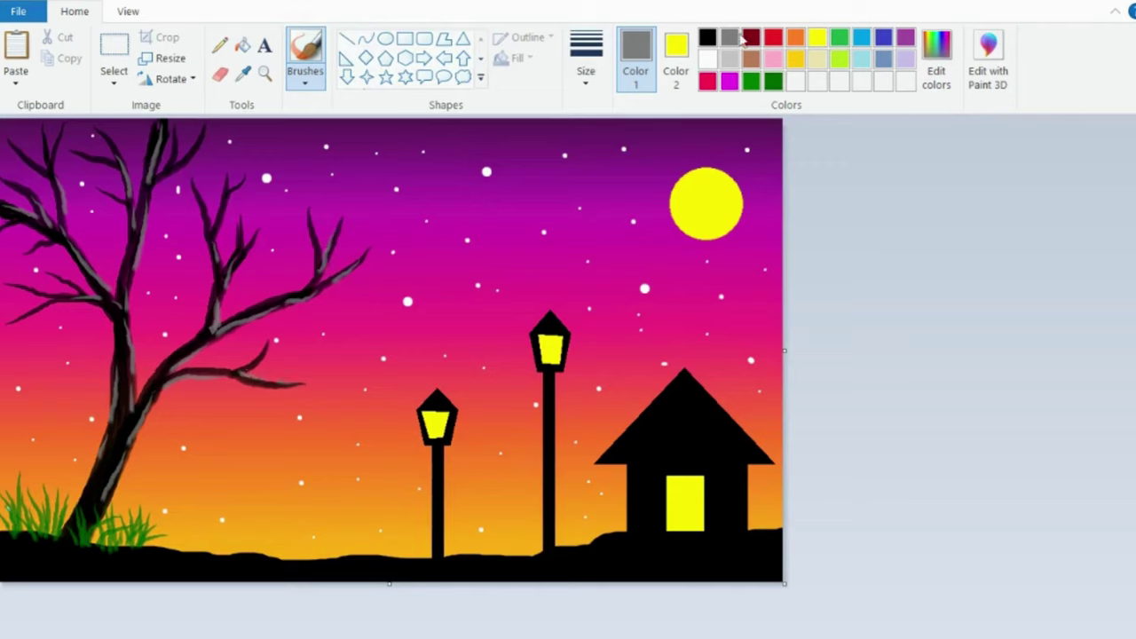
Darken dark red into a brown with Red 51, Green 0, Blue 7 for Color 1 and adjust the brush size.
{"action": "left_click", "coordinate": [751, 36]}
{"action": "left_click", "coordinate": [586, 53]}
{"action": "left_click", "coordinate": [608, 202]}
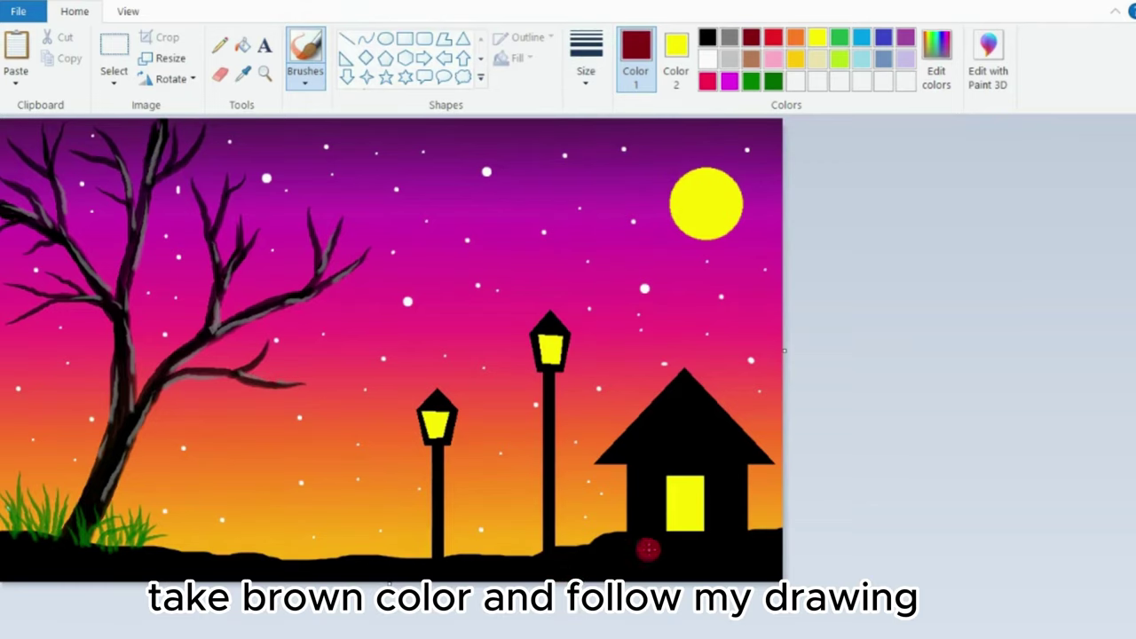
{"action": "left_click", "coordinate": [937, 62]}
{"action": "left_click_drag", "start_coordinate": [793, 342], "coordinate": [796, 374]}
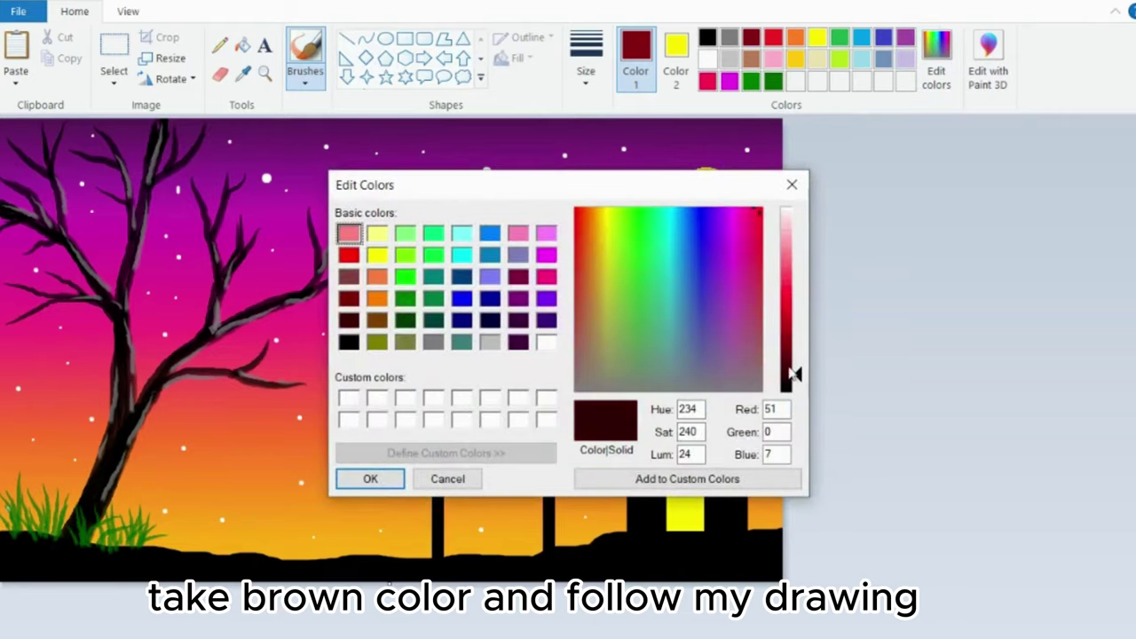
{"action": "left_click", "coordinate": [370, 479]}
{"action": "left_click", "coordinate": [586, 75]}
{"action": "left_click", "coordinate": [598, 169]}
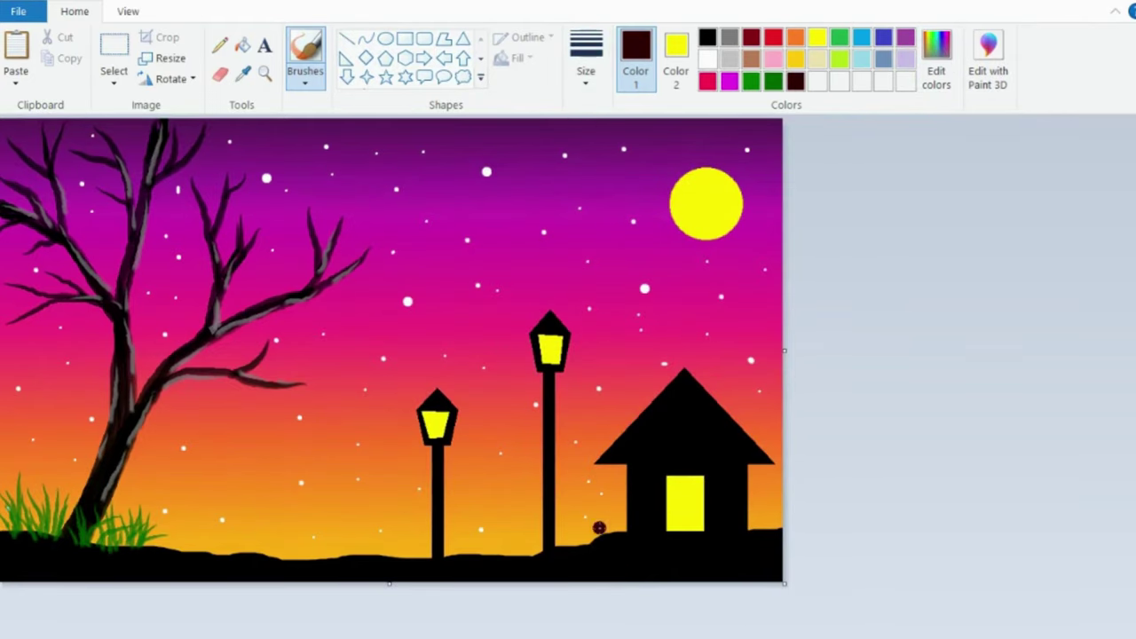
Brush dark brown texture strokes over the black ground from beneath the house to beneath the tree.
{"action": "left_click_drag", "start_coordinate": [758, 545], "coordinate": [777, 531]}
{"action": "left_click_drag", "start_coordinate": [6, 548], "coordinate": [94, 570]}
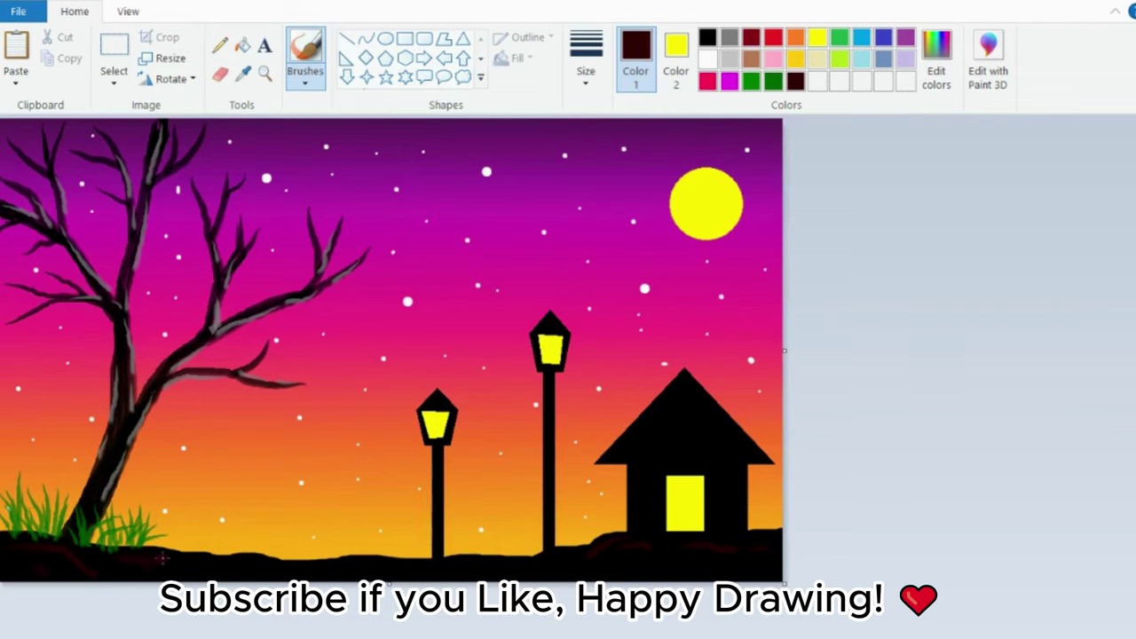
{"action": "left_click_drag", "start_coordinate": [162, 558], "coordinate": [340, 571]}
{"action": "mouse_move", "coordinate": [447, 574]}
{"action": "left_mouse_down"}
{"action": "mouse_move", "coordinate": [479, 559]}
{"action": "mouse_move", "coordinate": [543, 566]}
{"action": "left_mouse_up"}
{"action": "left_click_drag", "start_coordinate": [355, 564], "coordinate": [390, 569]}
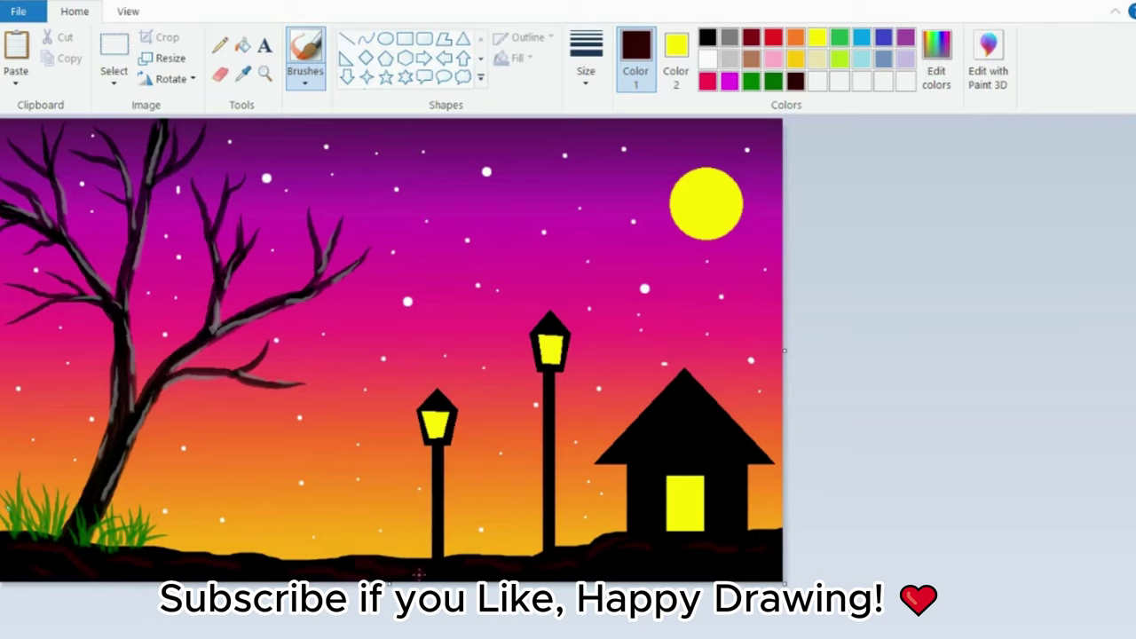